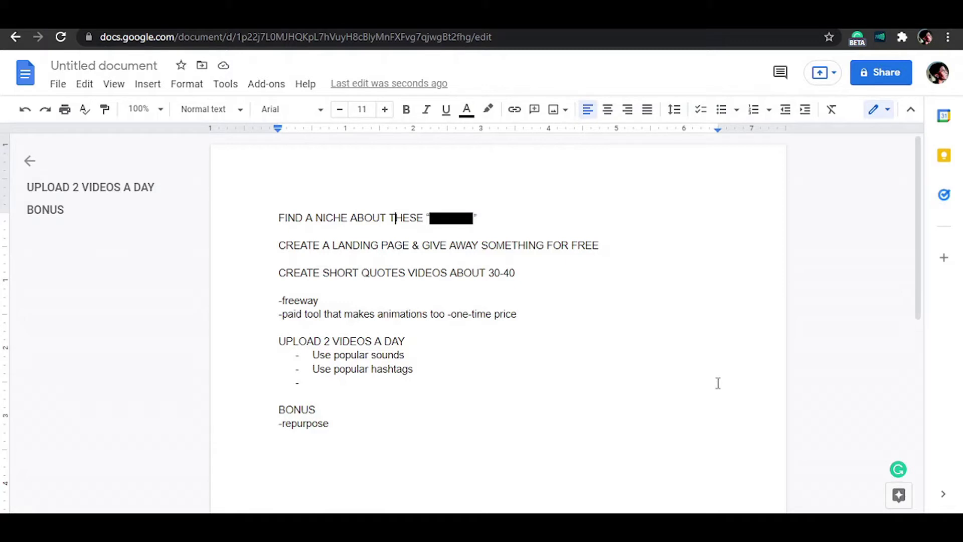
# Step: Undo the last edit made to the planning notes document
pyautogui.scroll(-4, 729, 369)
pyautogui.scroll(3, 730, 368)
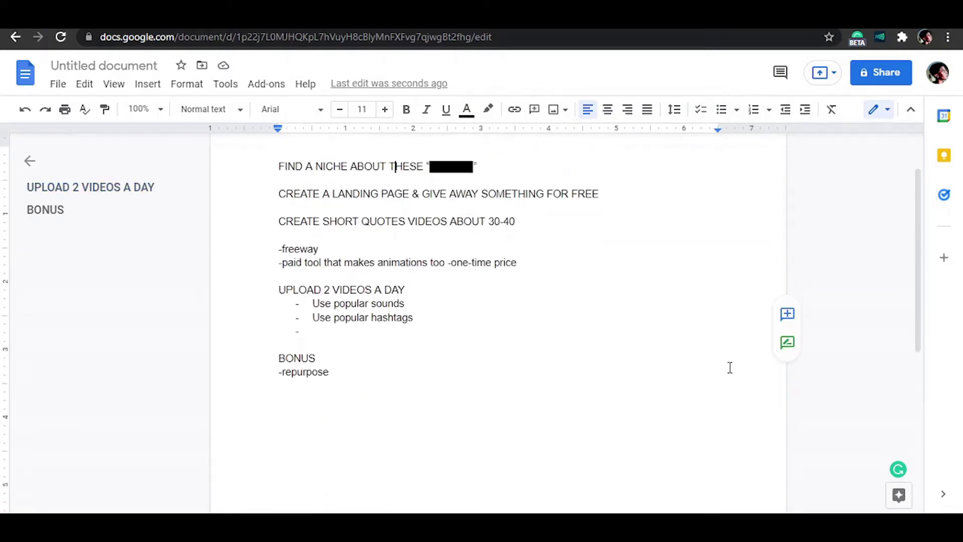
pyautogui.scroll(1, 730, 368)
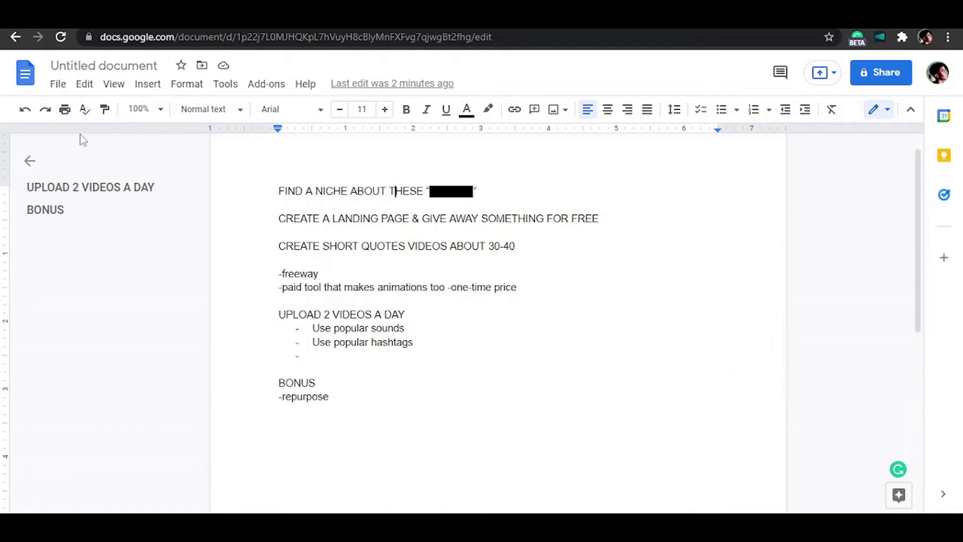
pyautogui.click(25, 110)
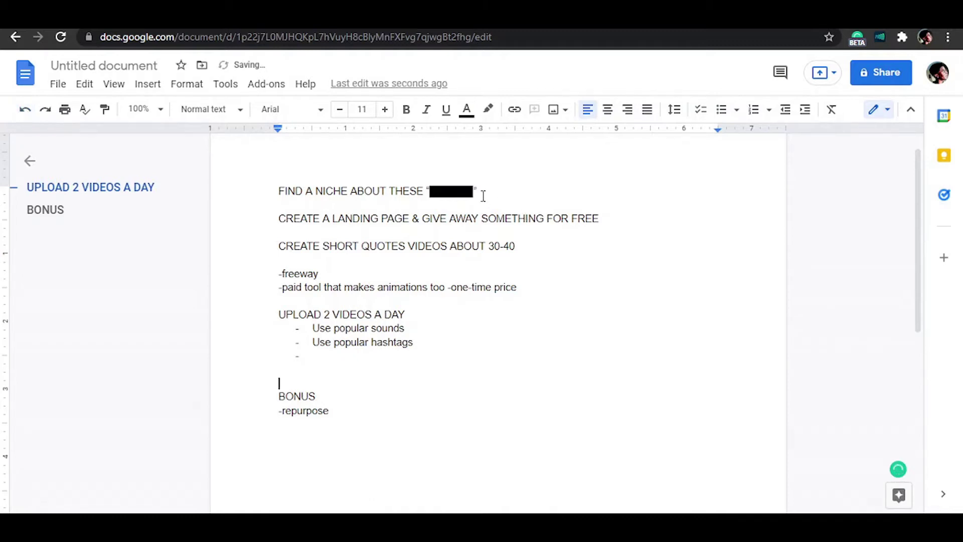
# Step: Change the highlight colour of the word "QUOTES" in the first line to white
pyautogui.moveTo(472, 196); pyautogui.dragTo(429, 194)
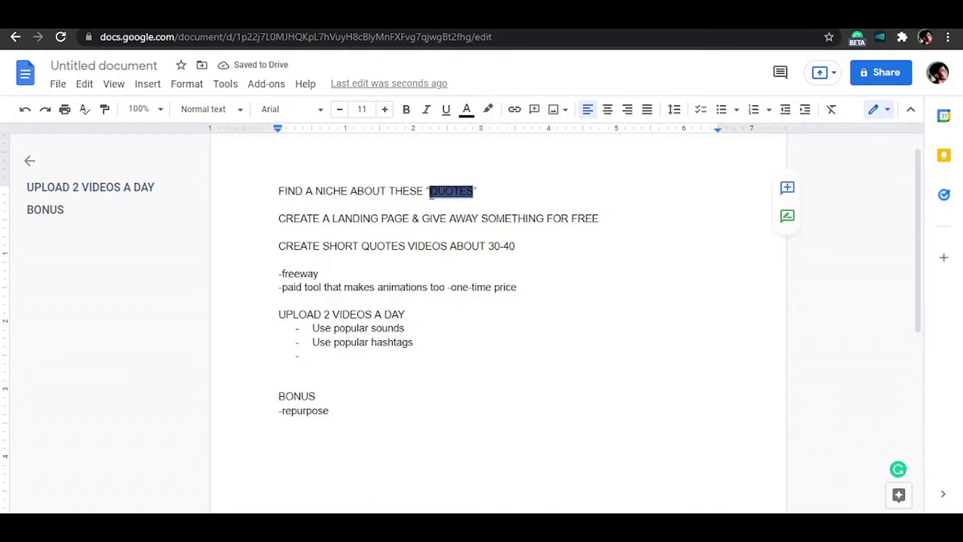
pyautogui.click(488, 110)
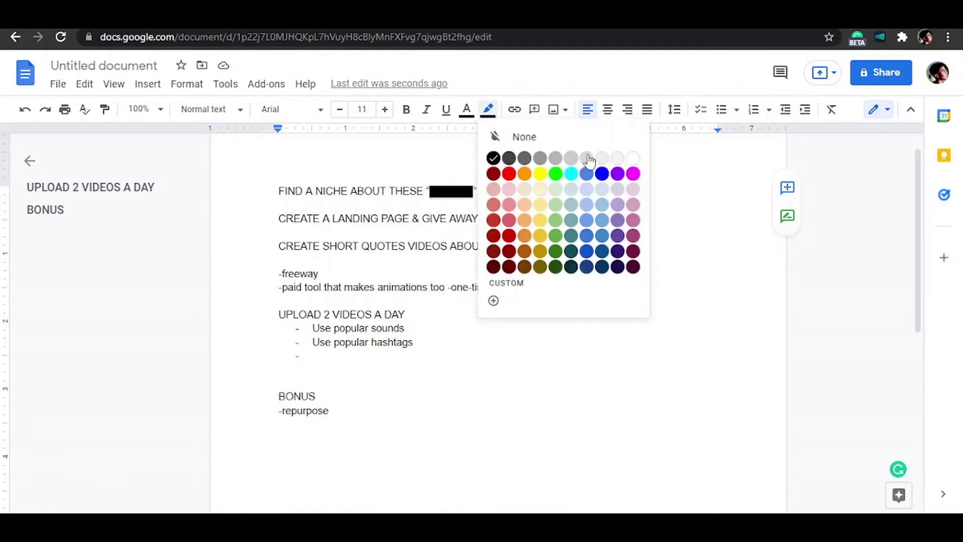
pyautogui.click(634, 159)
pyautogui.click(659, 160)
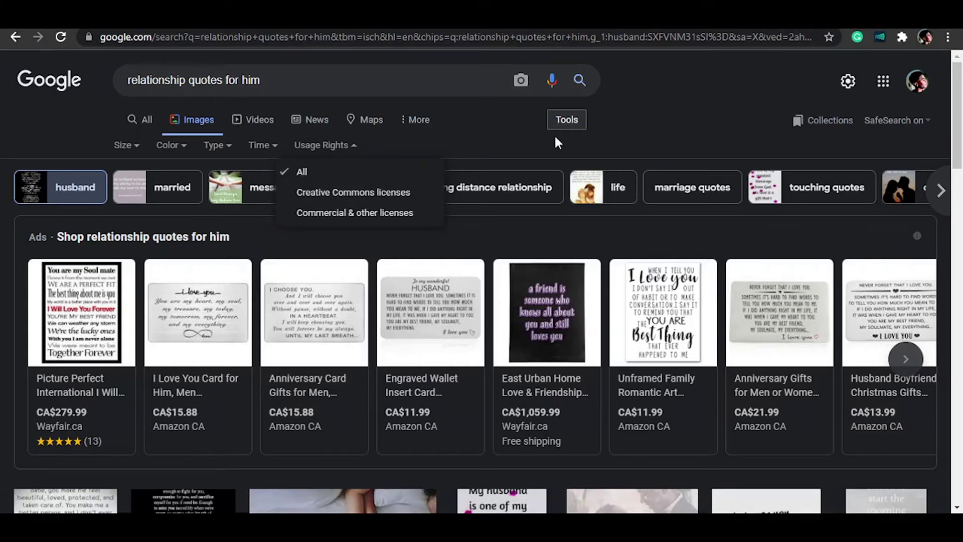
# Step: Hide the image search filters and browse the related topics and images for "relationship quotes for him"
pyautogui.click(563, 121)
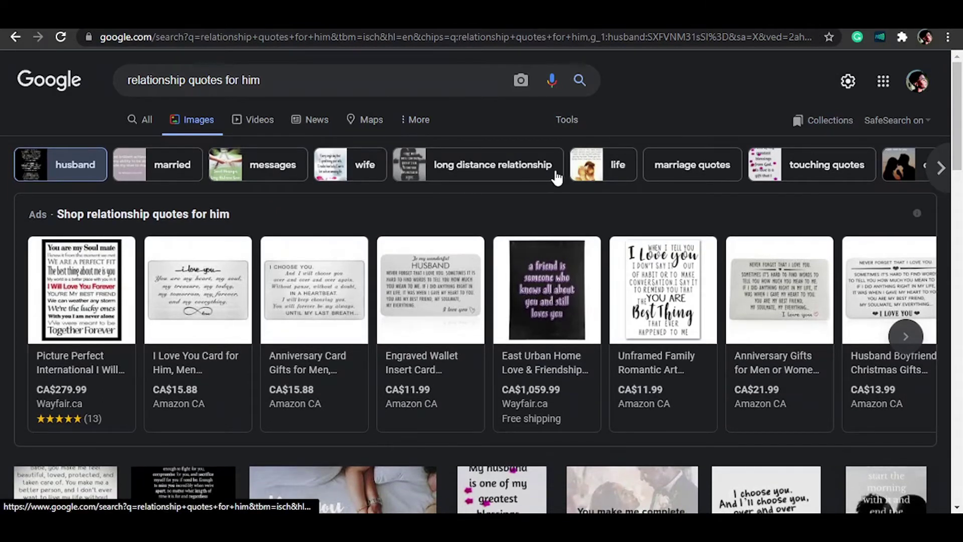
pyautogui.hscroll(10, 556, 171)
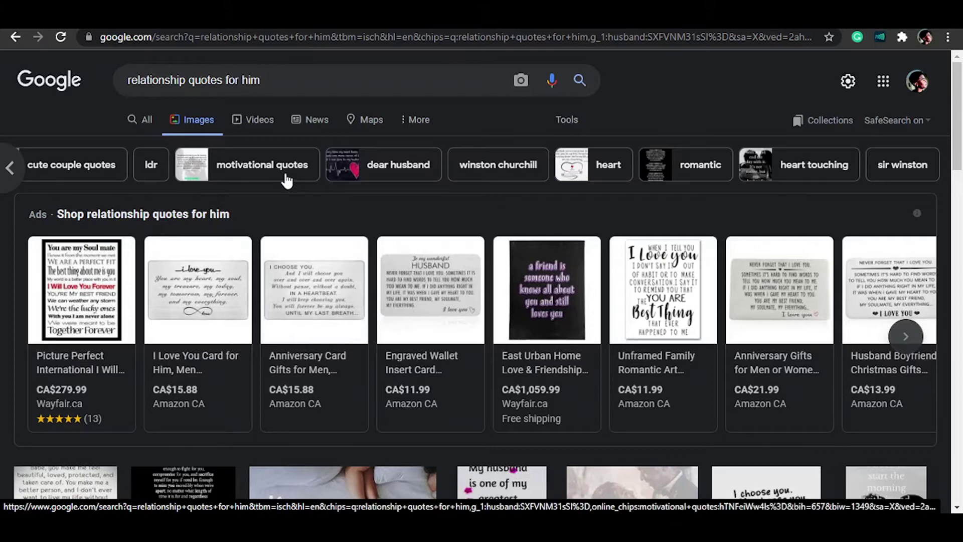
pyautogui.scroll(-7, 286, 175)
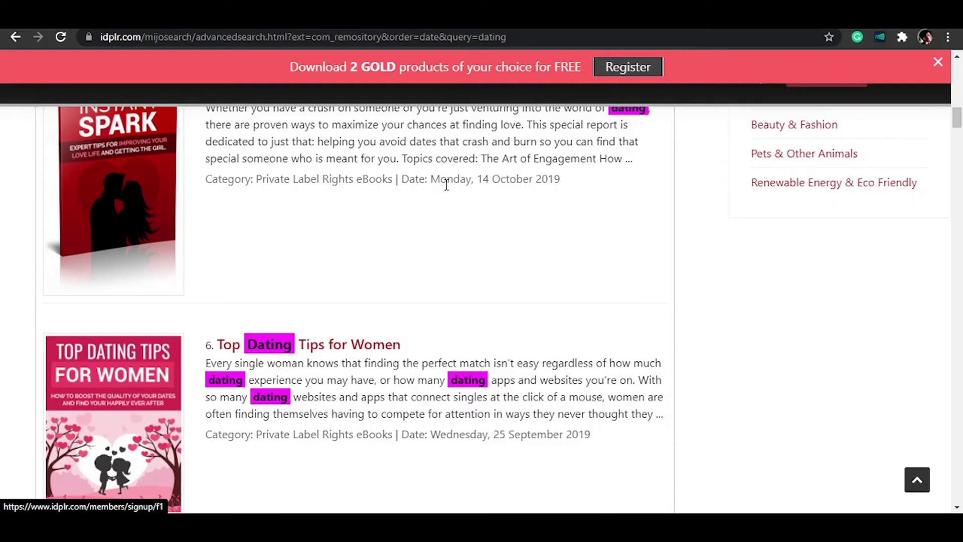
# Step: Examine the IDplr search results for "dating" for products suitable as a free giveaway
pyautogui.scroll(2, 446, 184)
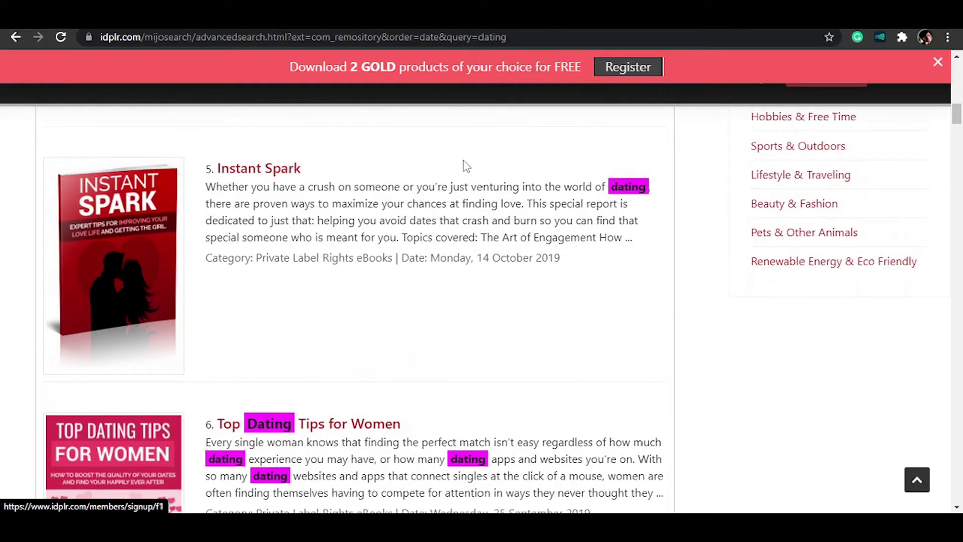
pyautogui.scroll(20, 465, 160)
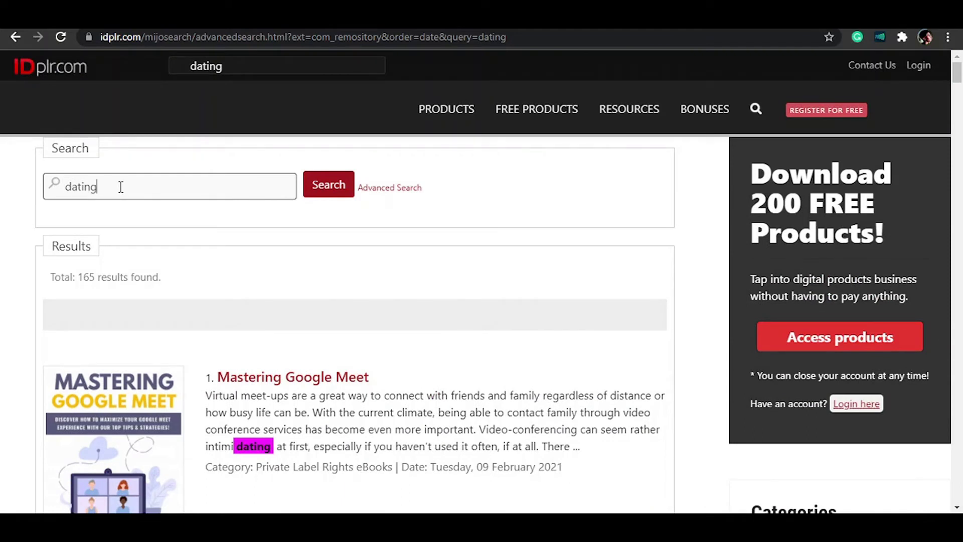
pyautogui.scroll(-14, 121, 187)
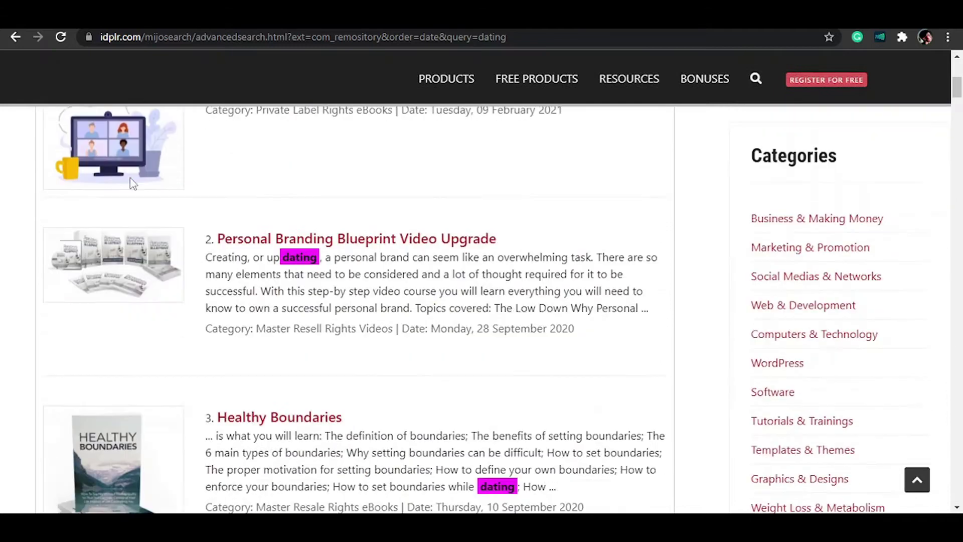
pyautogui.scroll(-6, 140, 176)
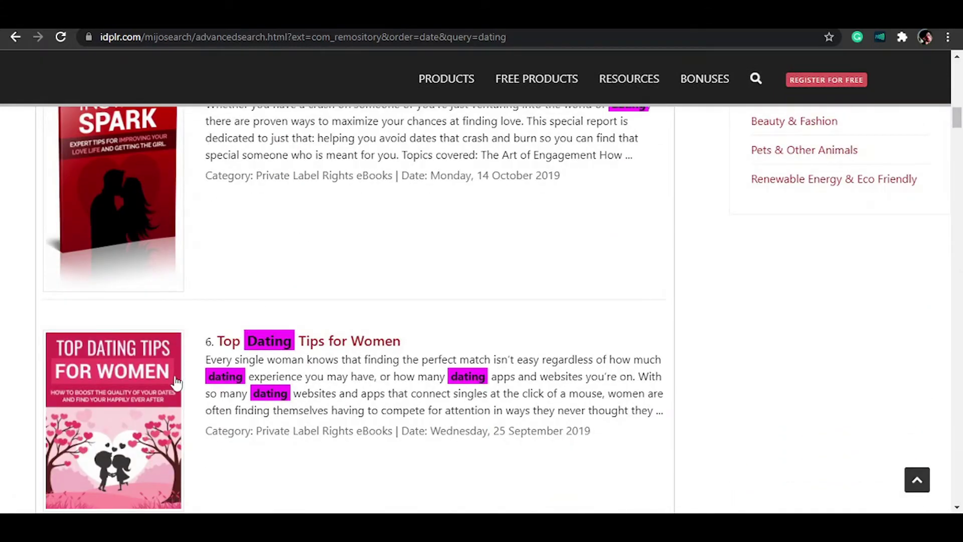
pyautogui.scroll(12, 178, 383)
pyautogui.scroll(7, 386, 291)
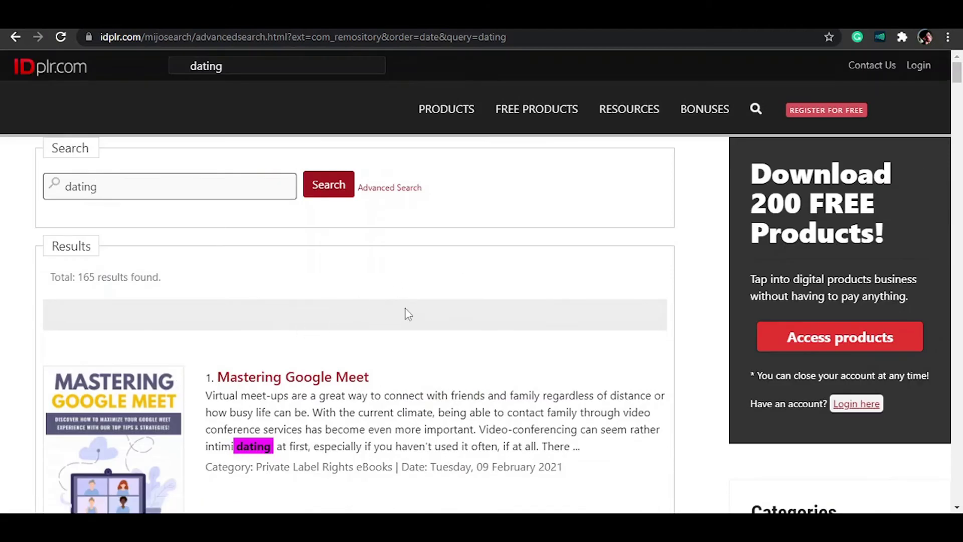
pyautogui.scroll(-2, 405, 311)
pyautogui.scroll(-14, 407, 307)
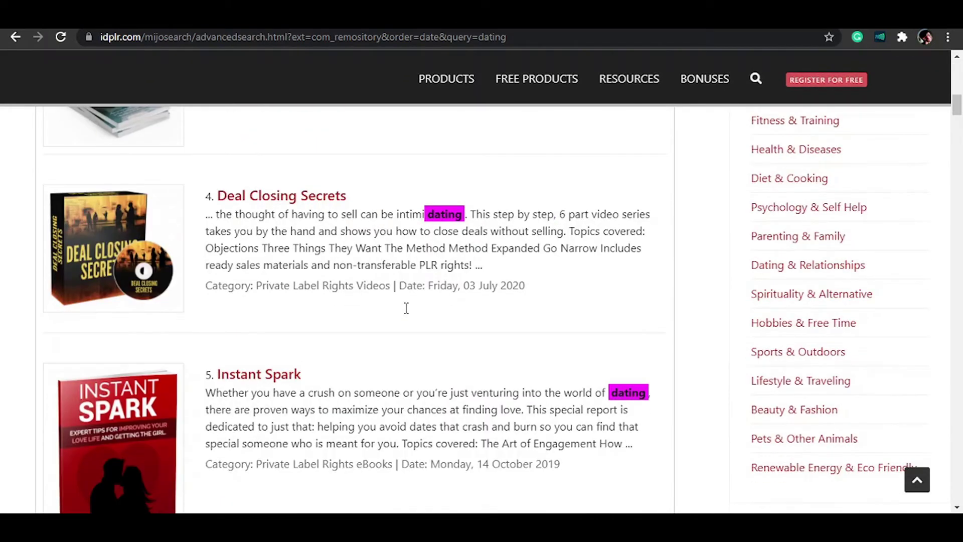
pyautogui.scroll(10, 406, 307)
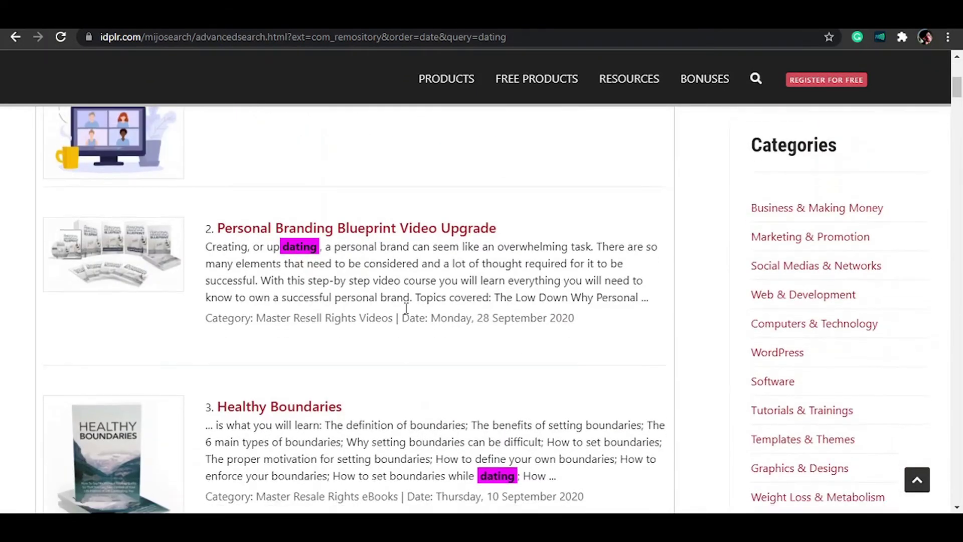
pyautogui.scroll(1, 406, 308)
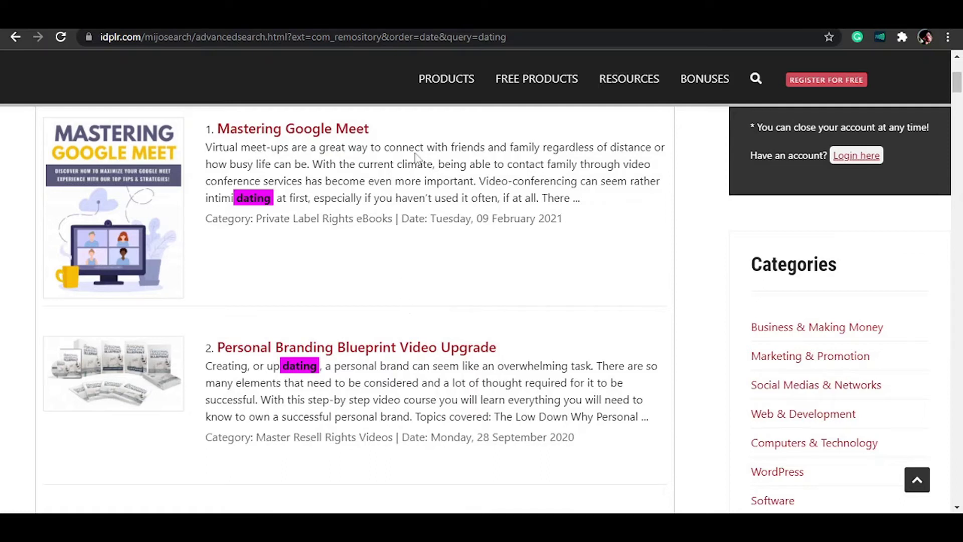
# Step: Switch back to the notes document and review the line about creating a landing page and giving something away
pyautogui.hotkey('ctrl', 'Tab')
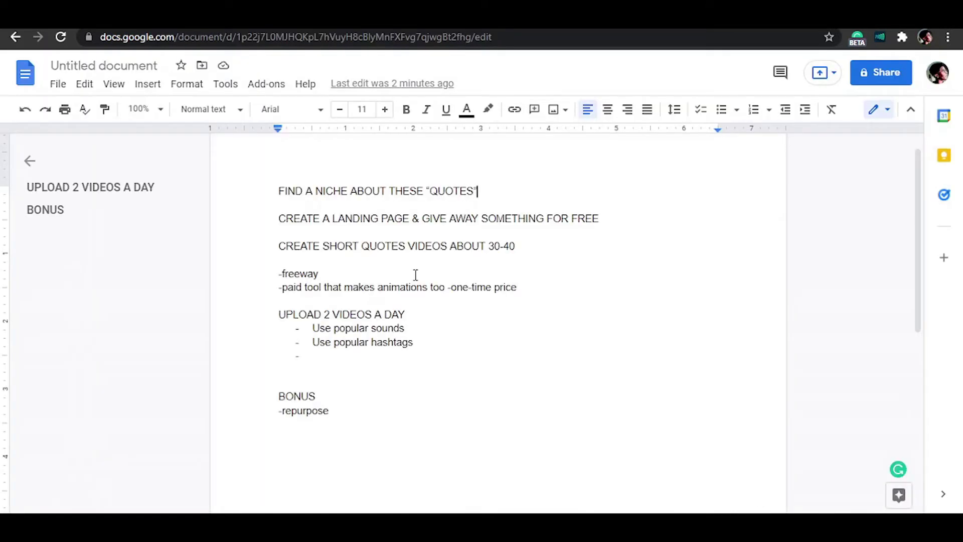
pyautogui.doubleClick(377, 216)
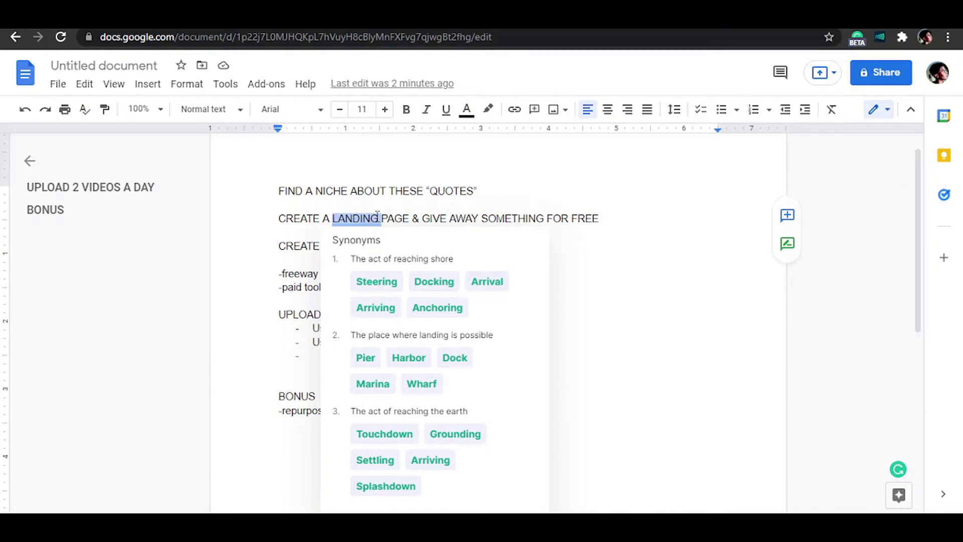
pyautogui.click(471, 223)
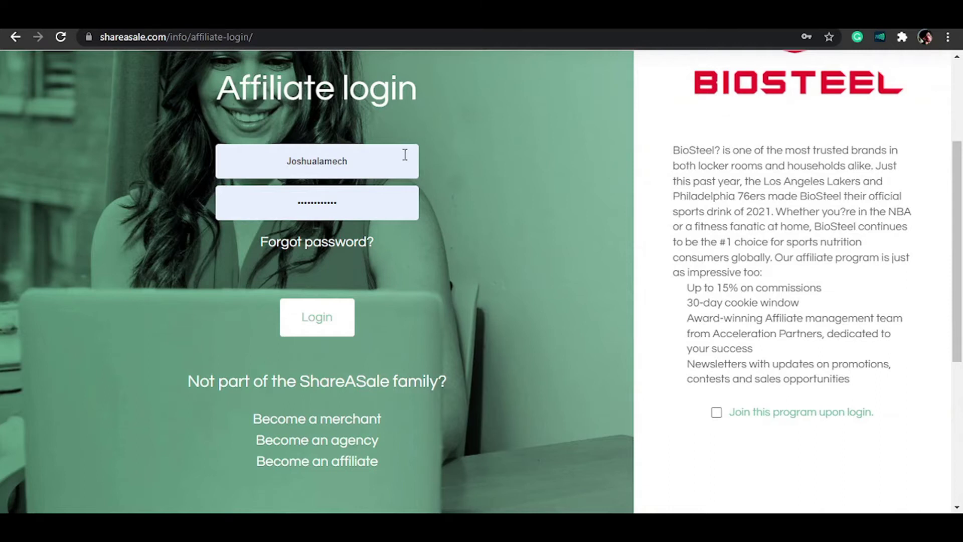
# Step: Look over the ShareASale affiliate login page and return to the notes document's line about short quotes videos
pyautogui.scroll(2, 405, 154)
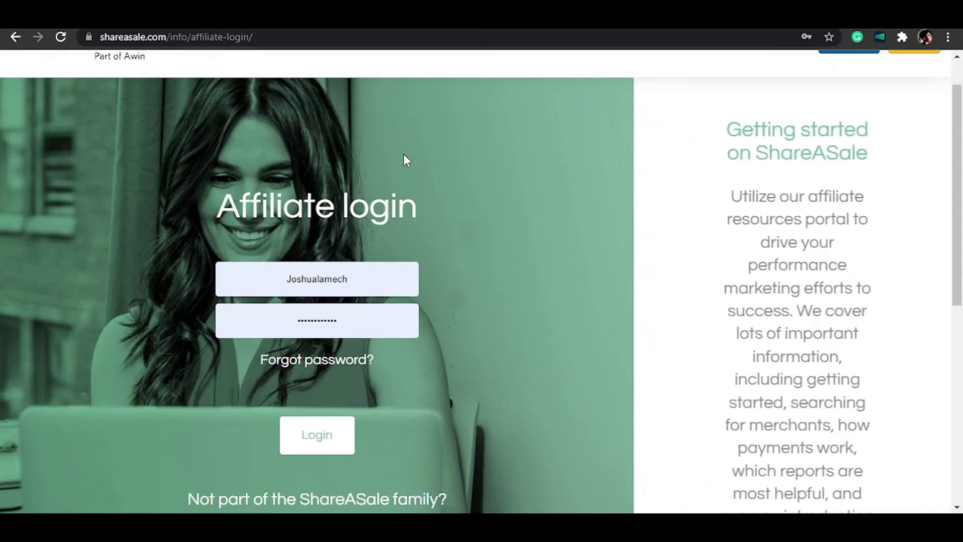
pyautogui.scroll(1, 405, 154)
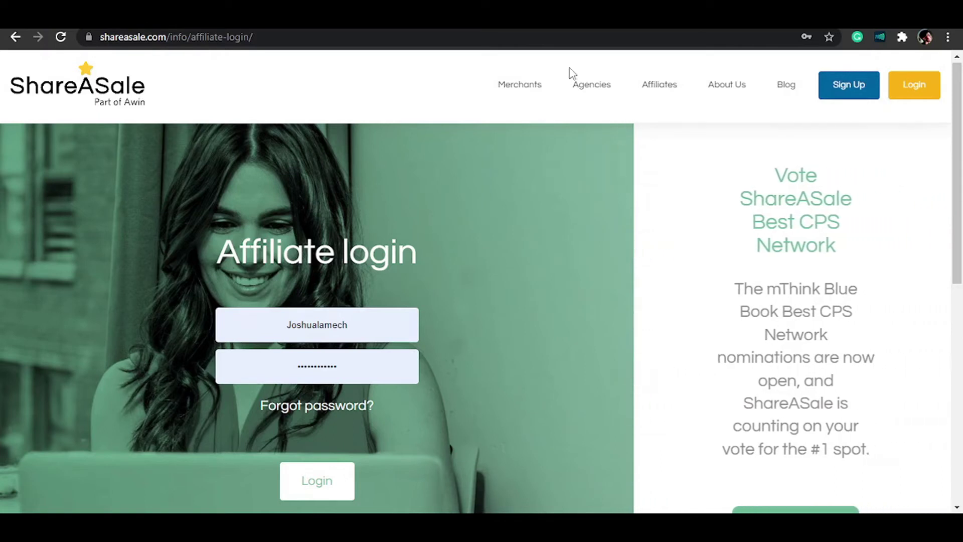
pyautogui.hotkey('ctrl', 'Tab')
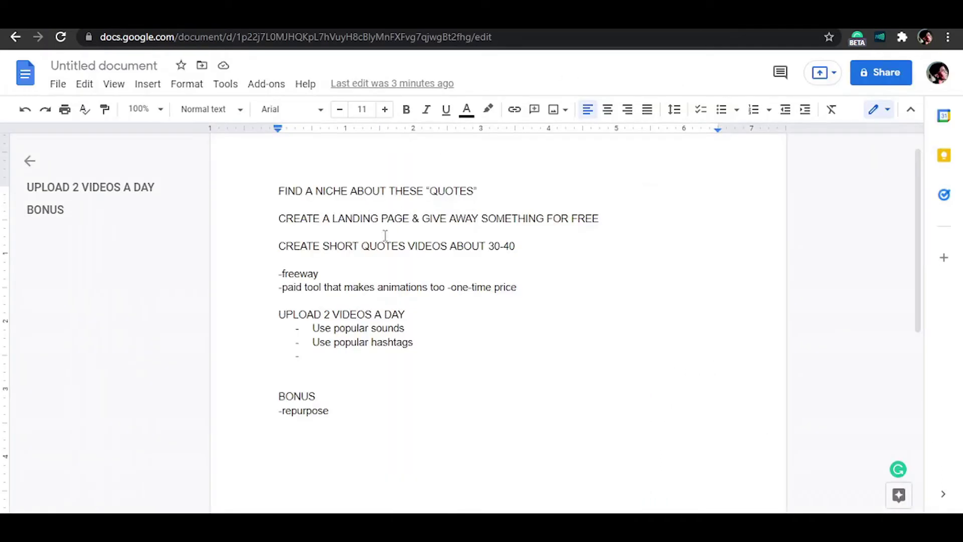
pyautogui.doubleClick(385, 234)
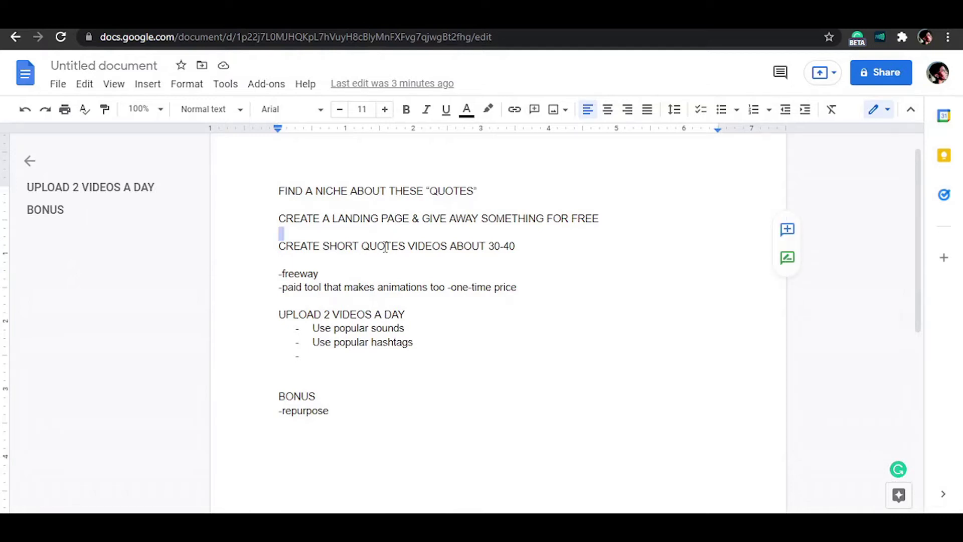
pyautogui.click(386, 246)
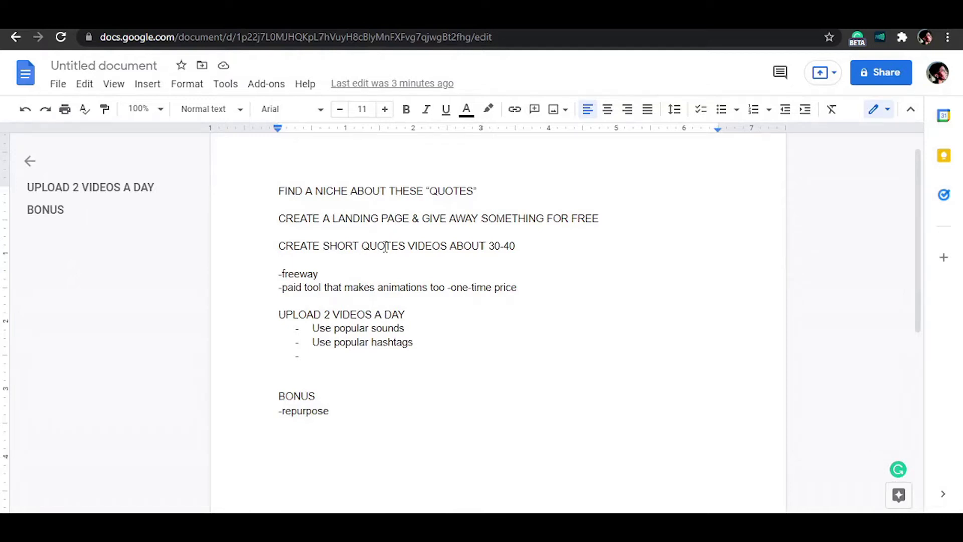
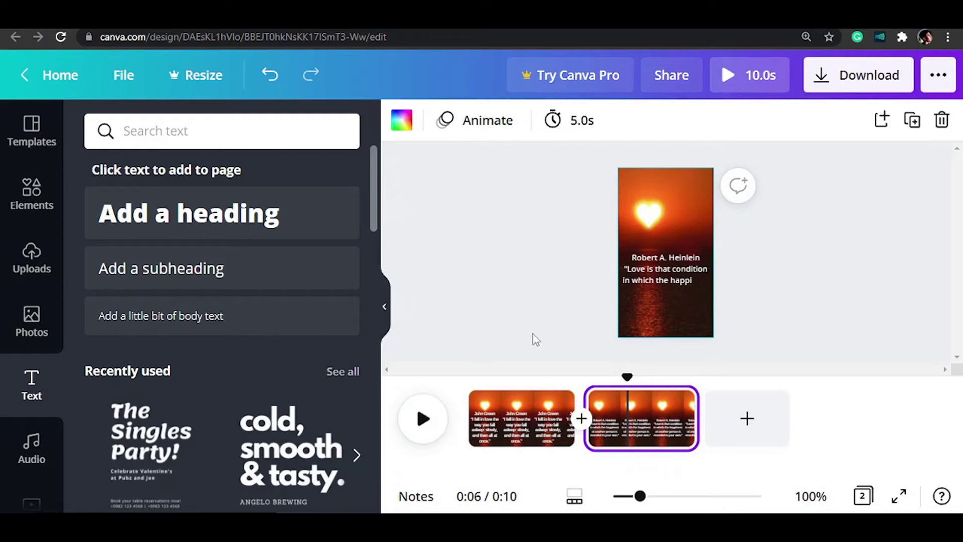
# Step: Apply the Typewriter text animation to the quote on the first page of the Canva video
pyautogui.click(517, 412)
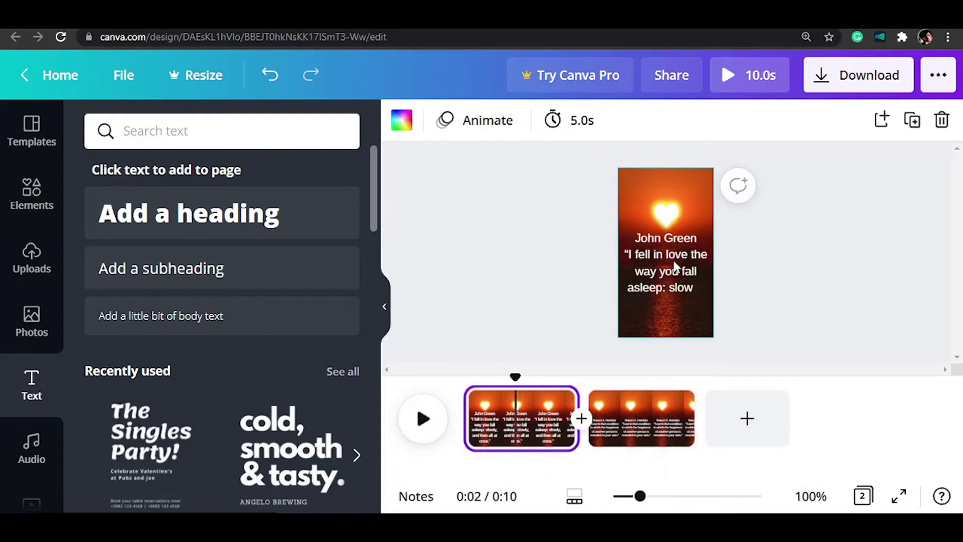
pyautogui.click(675, 266)
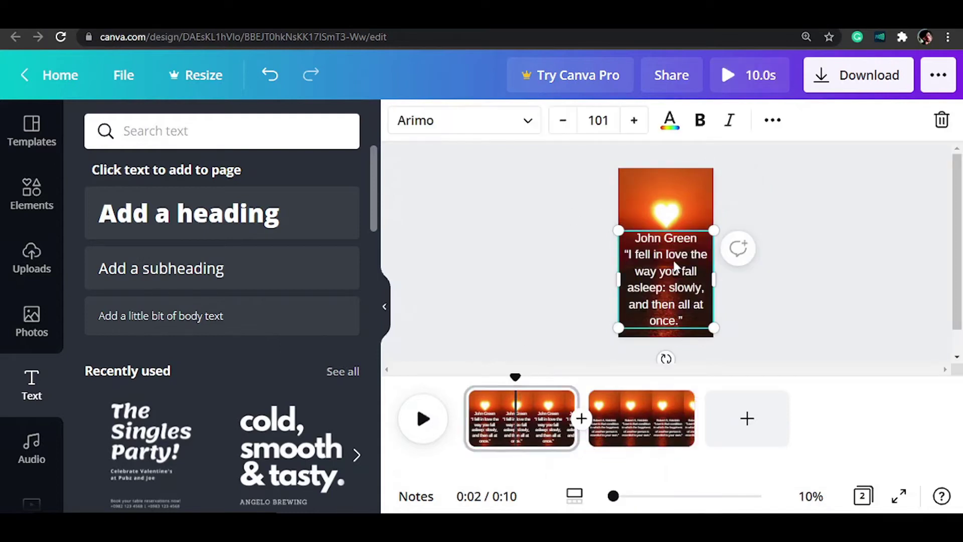
pyautogui.click(771, 126)
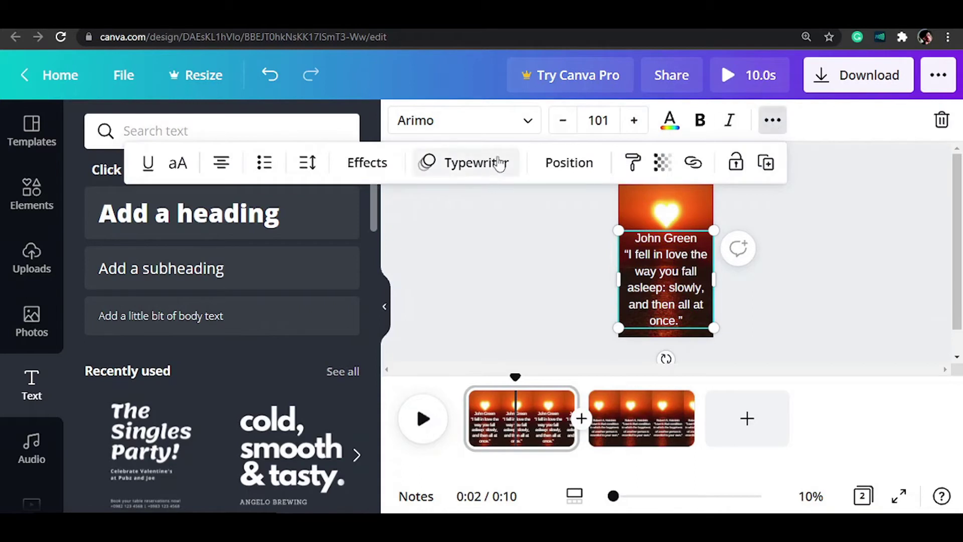
pyautogui.click(471, 162)
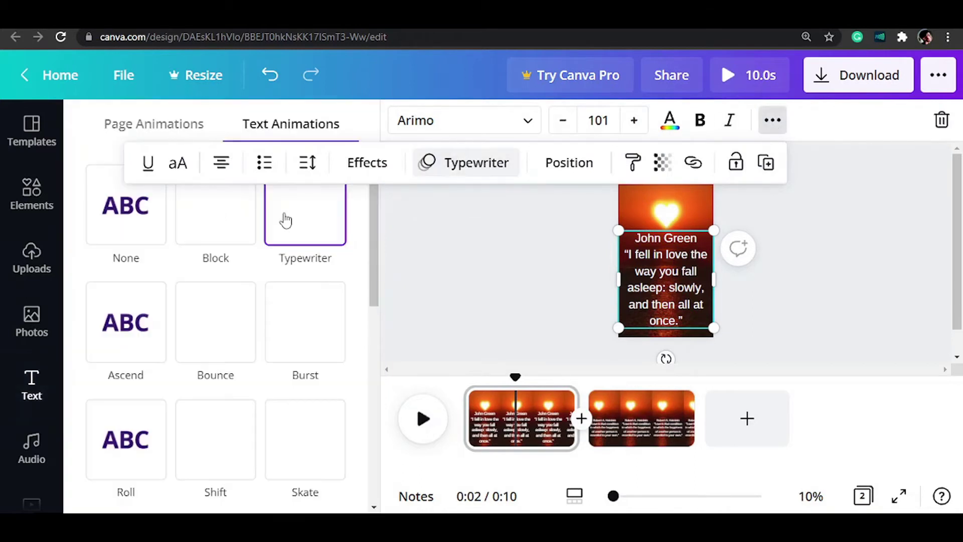
pyautogui.click(312, 217)
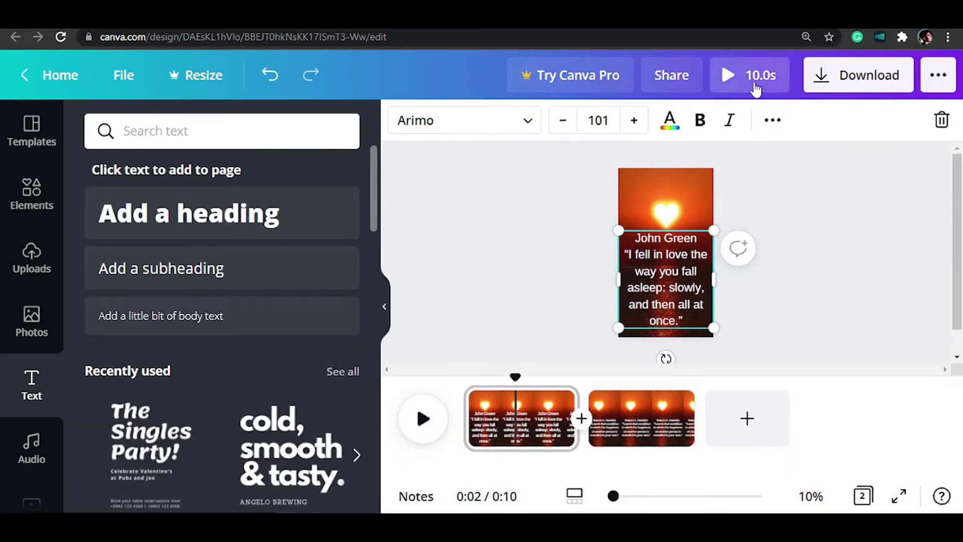
# Step: Preview the two-page quotes video and download all pages as an MP4 Video
pyautogui.click(756, 88)
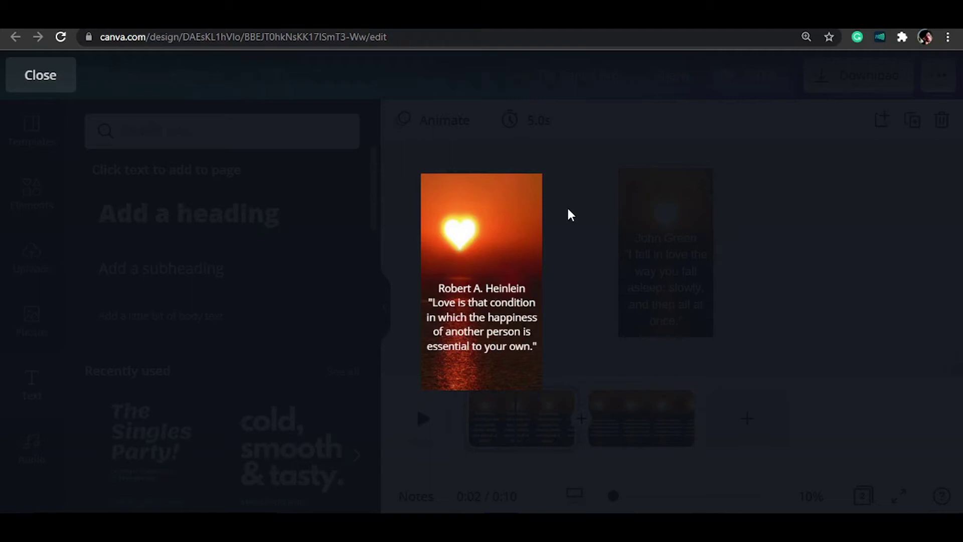
pyautogui.click(769, 190)
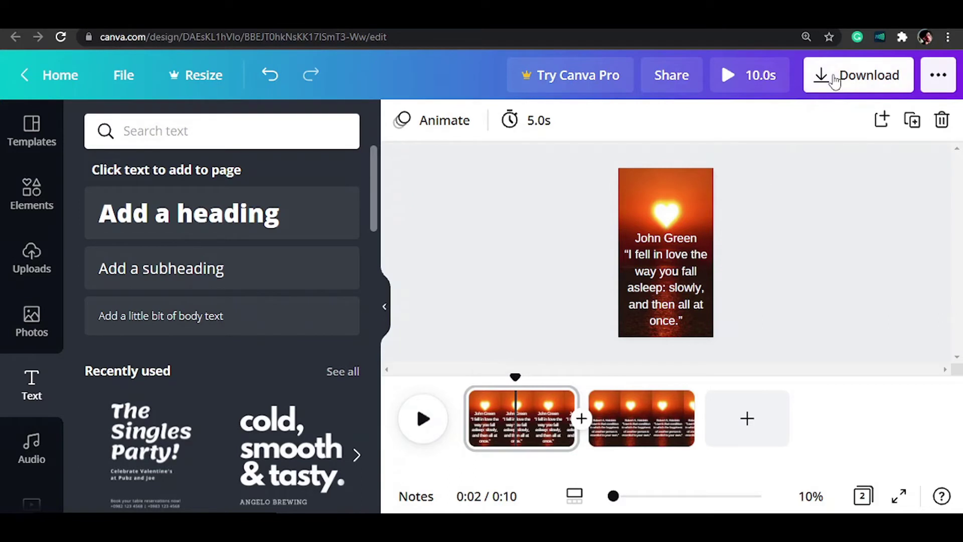
pyautogui.click(833, 90)
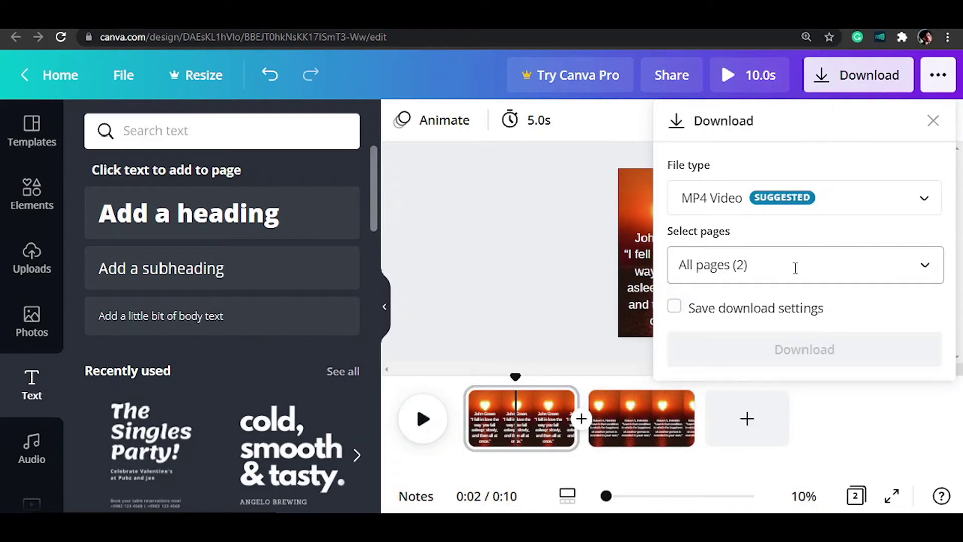
pyautogui.click(734, 355)
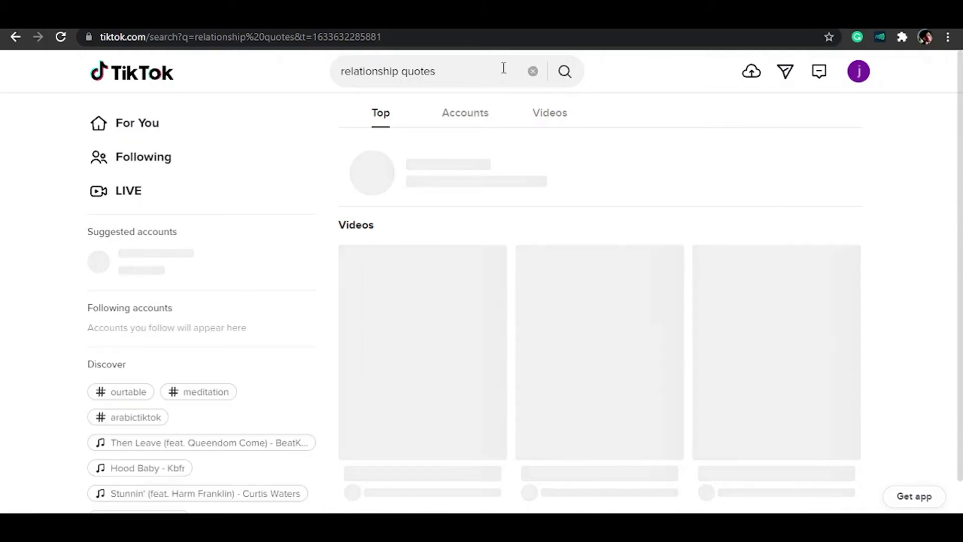
# Step: Check the search suggestions and the first video results for "relationship quotes" on TikTok
pyautogui.click(504, 68)
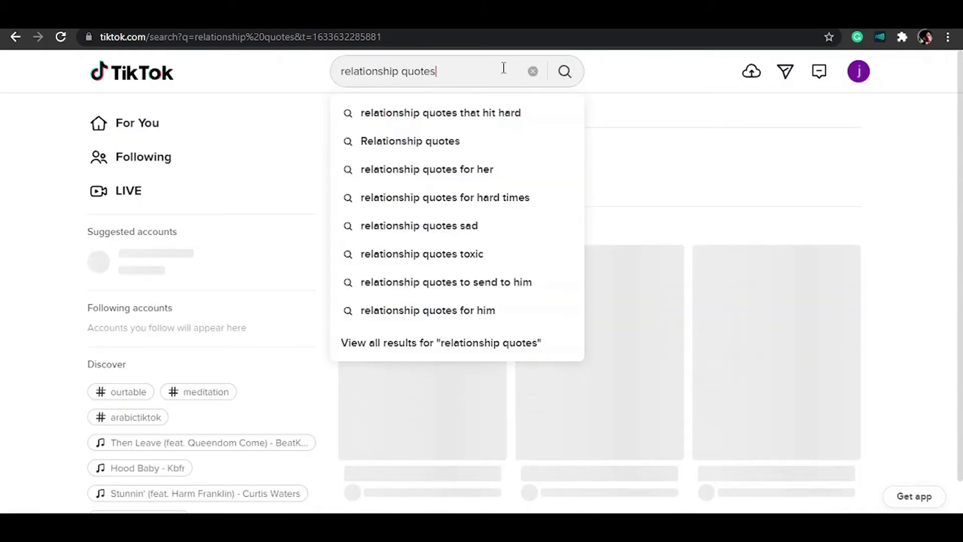
pyautogui.click(627, 110)
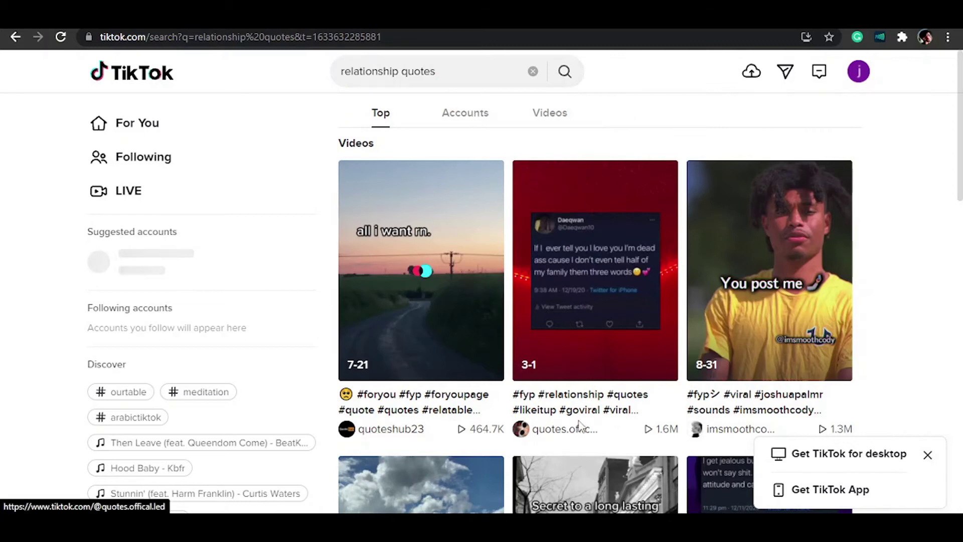
pyautogui.scroll(-2, 579, 424)
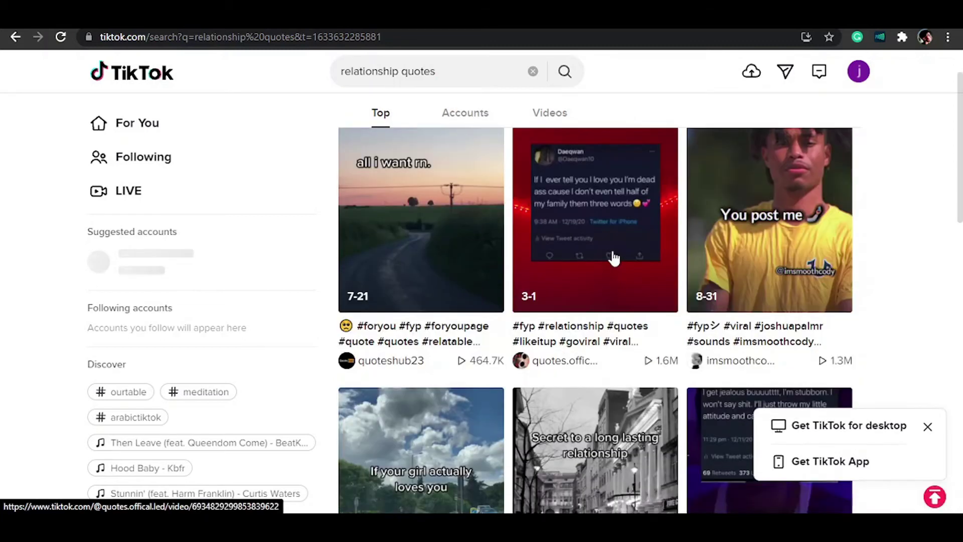
pyautogui.scroll(-4, 577, 362)
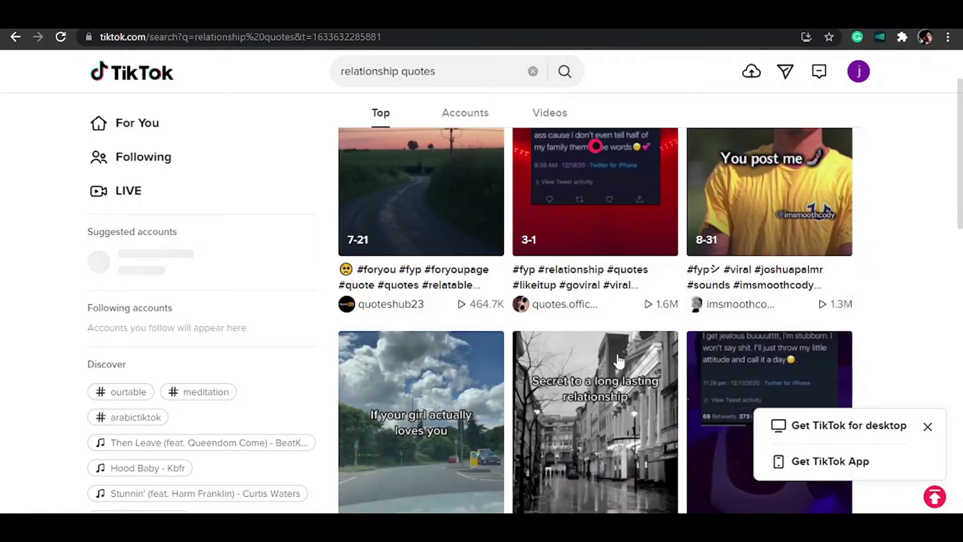
pyautogui.scroll(4, 619, 359)
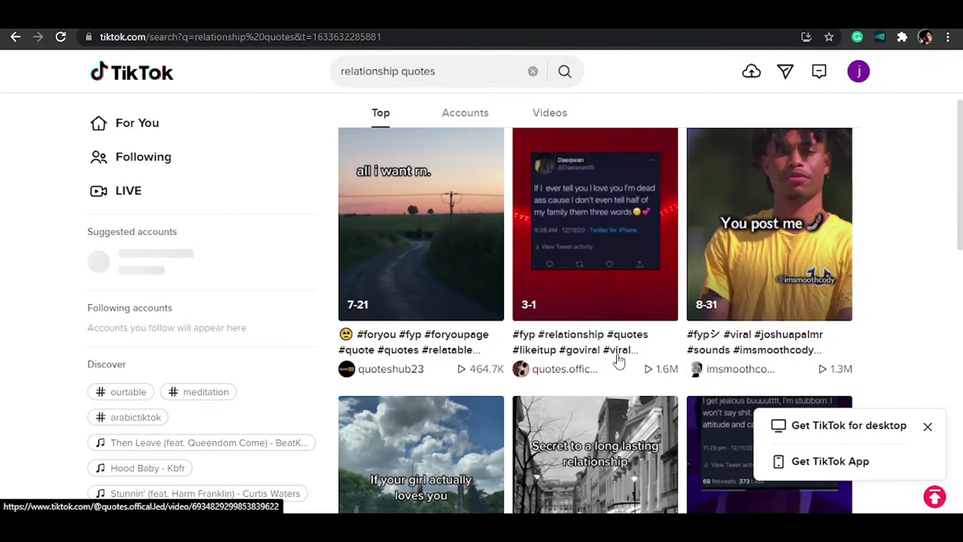
pyautogui.scroll(2, 619, 360)
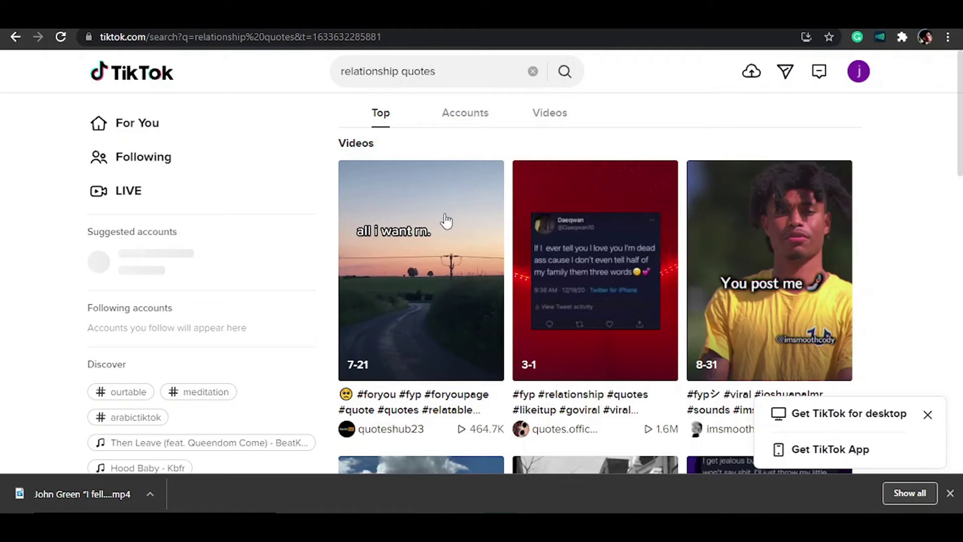
# Step: Browse further through the TikTok relationship quotes results, comparing the videos' styles, hashtags and view counts
pyautogui.scroll(-3, 606, 433)
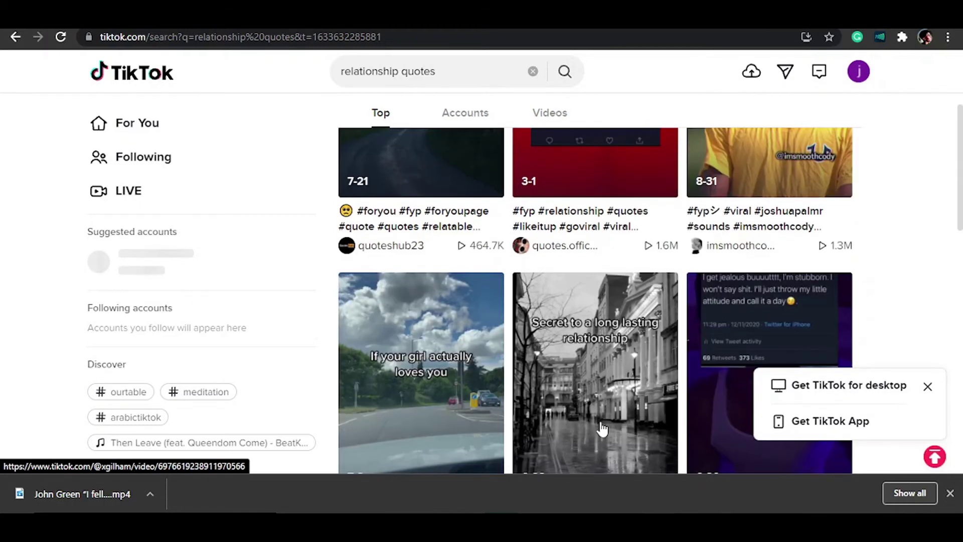
pyautogui.scroll(-1, 605, 426)
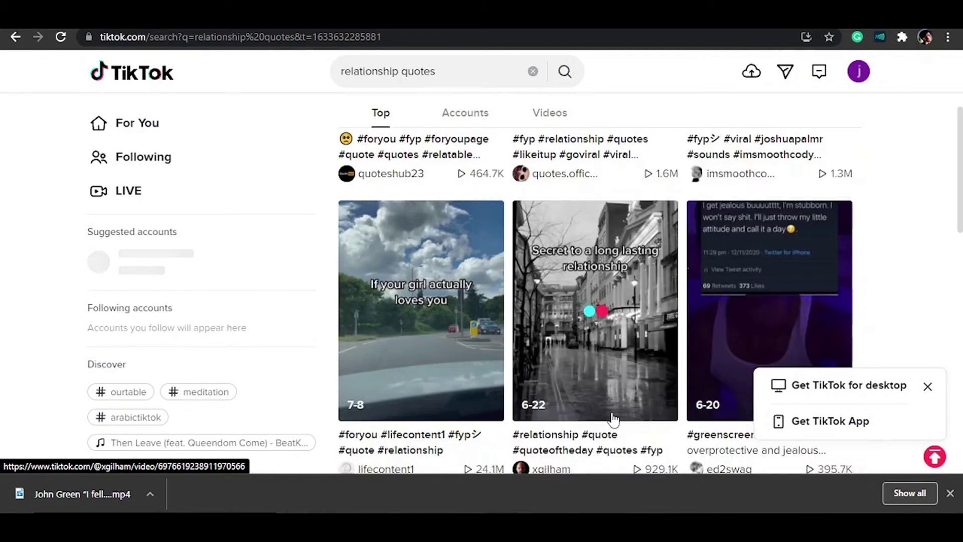
pyautogui.scroll(-3, 613, 419)
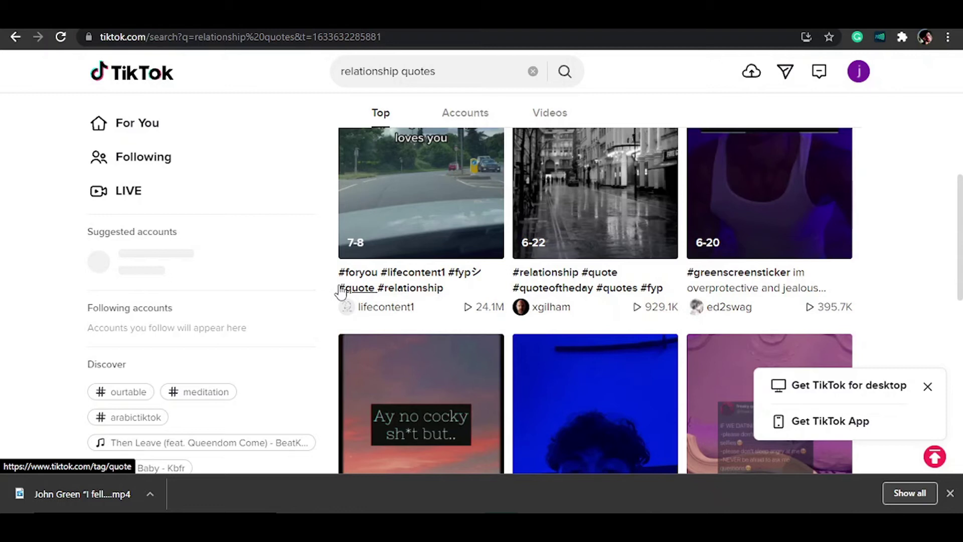
pyautogui.scroll(5, 630, 297)
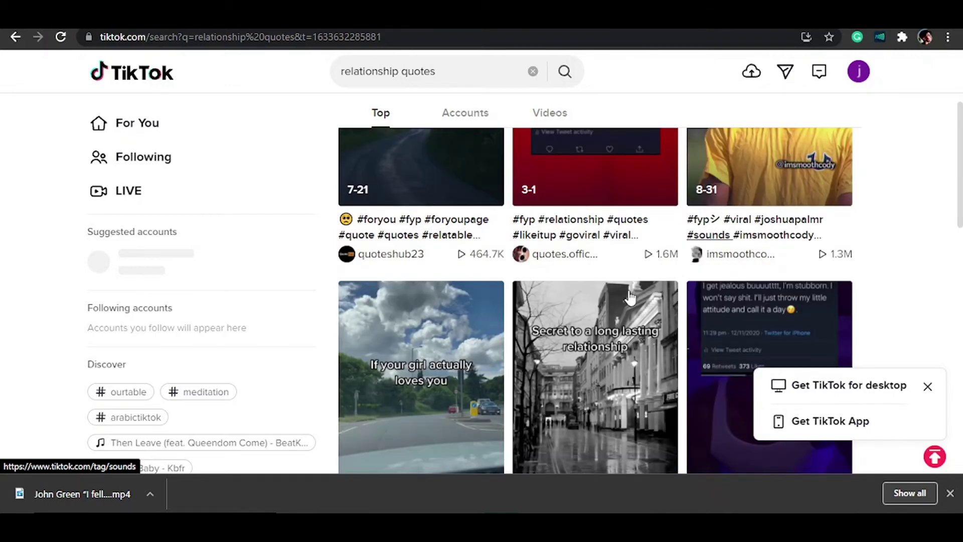
pyautogui.scroll(-4, 630, 297)
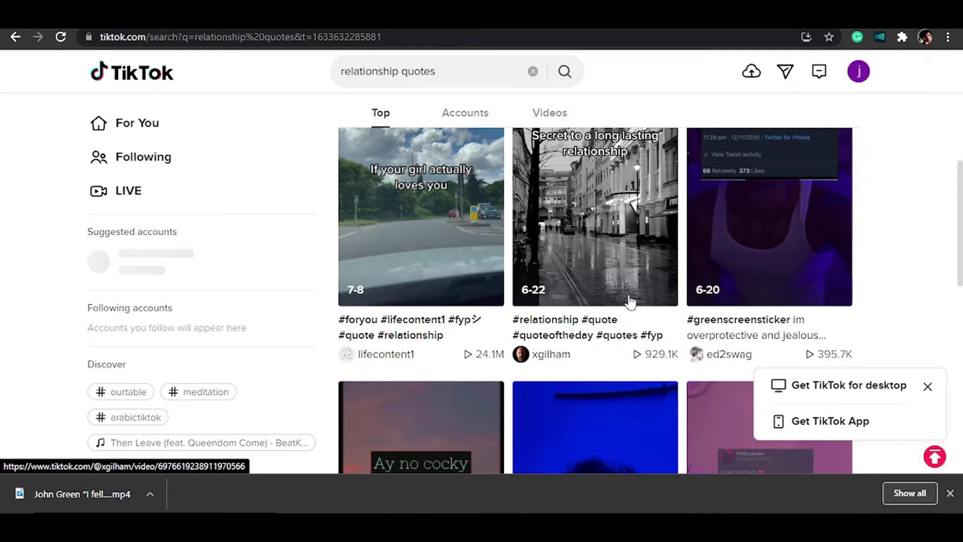
pyautogui.scroll(5, 630, 301)
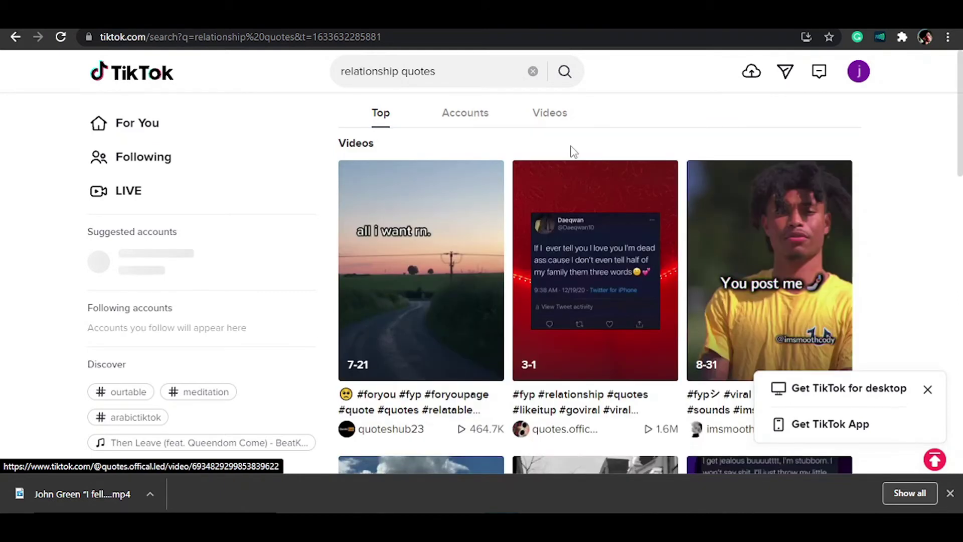
pyautogui.scroll(-1, 323, 243)
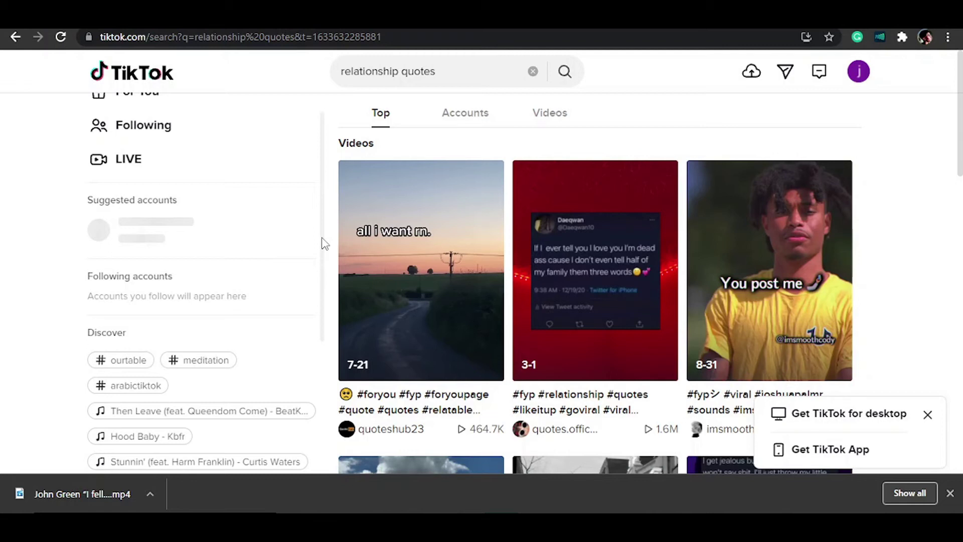
pyautogui.scroll(-3, 324, 243)
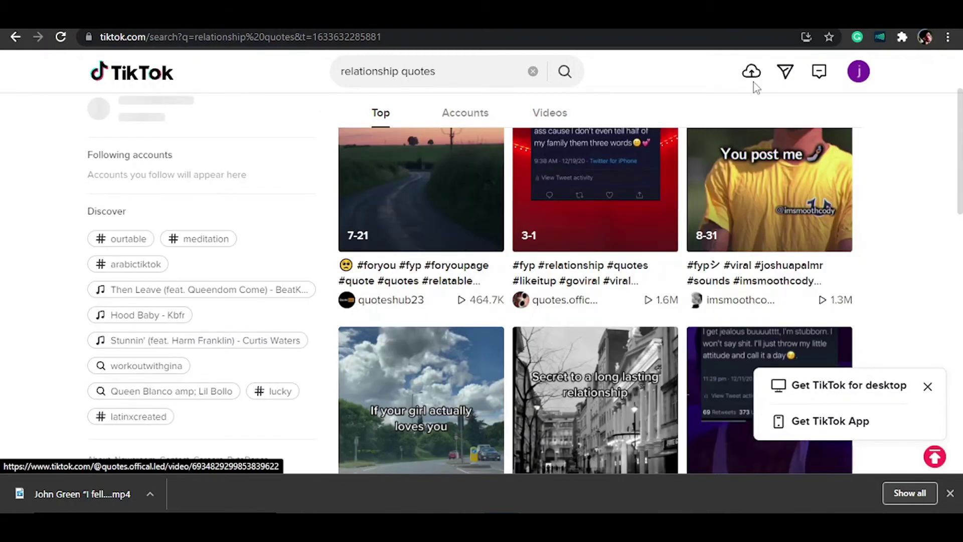
# Step: Open TikTok's video upload page and add the downloaded quotes MP4 as the video to upload
pyautogui.click(757, 80)
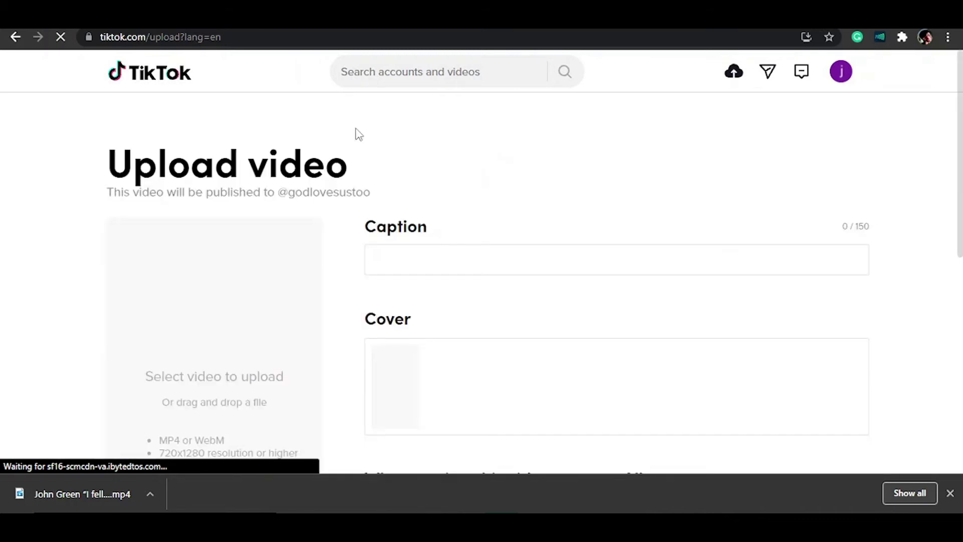
pyautogui.scroll(-2, 227, 285)
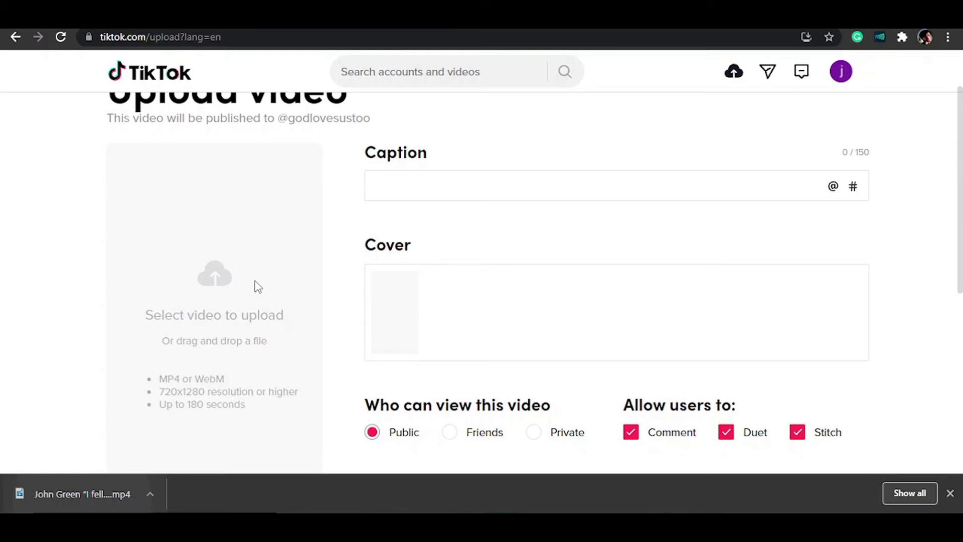
pyautogui.moveTo(258, 287); pyautogui.dragTo(261, 291)
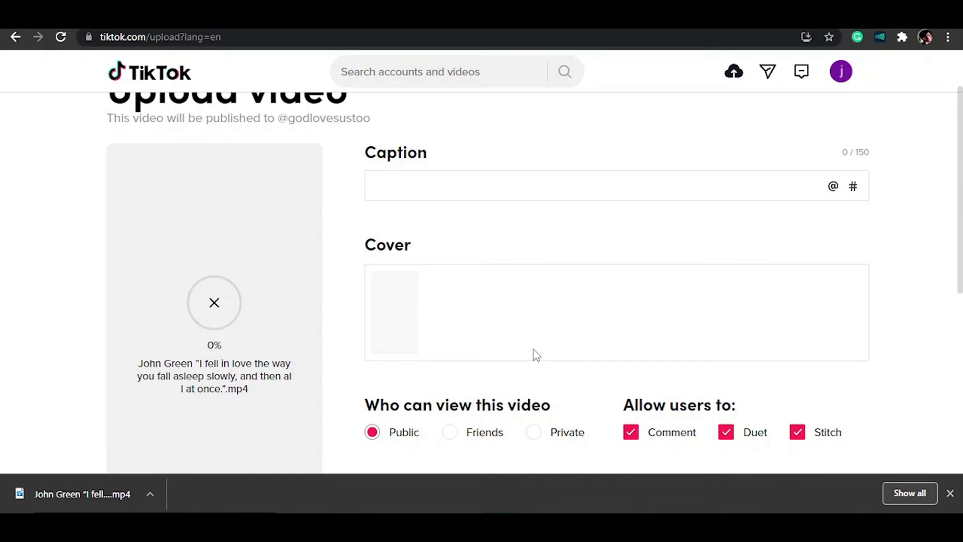
# Step: Caption the video "love quote #quote" and review the viewing and user permission options
pyautogui.scroll(1, 502, 276)
pyautogui.click(475, 204)
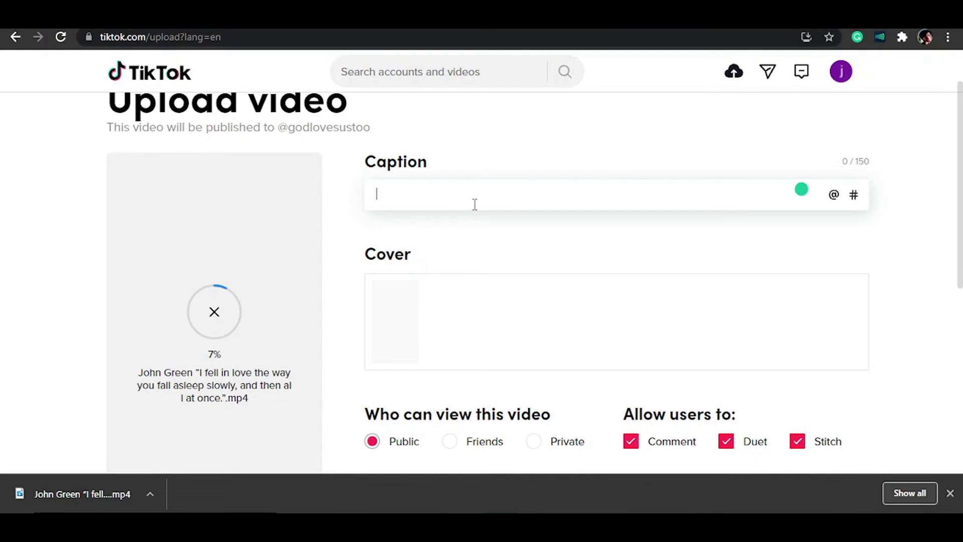
pyautogui.write('love quote')
pyautogui.write('#')
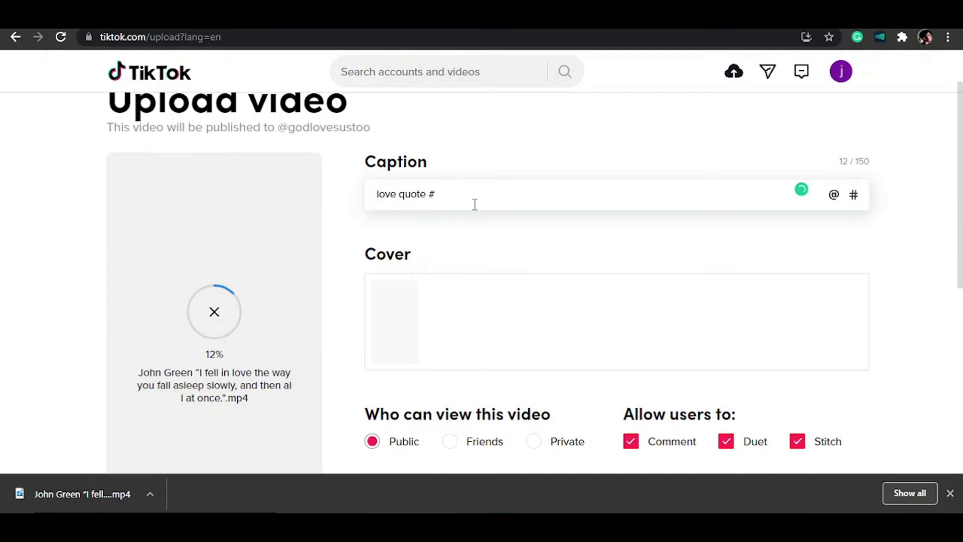
pyautogui.write('quote')
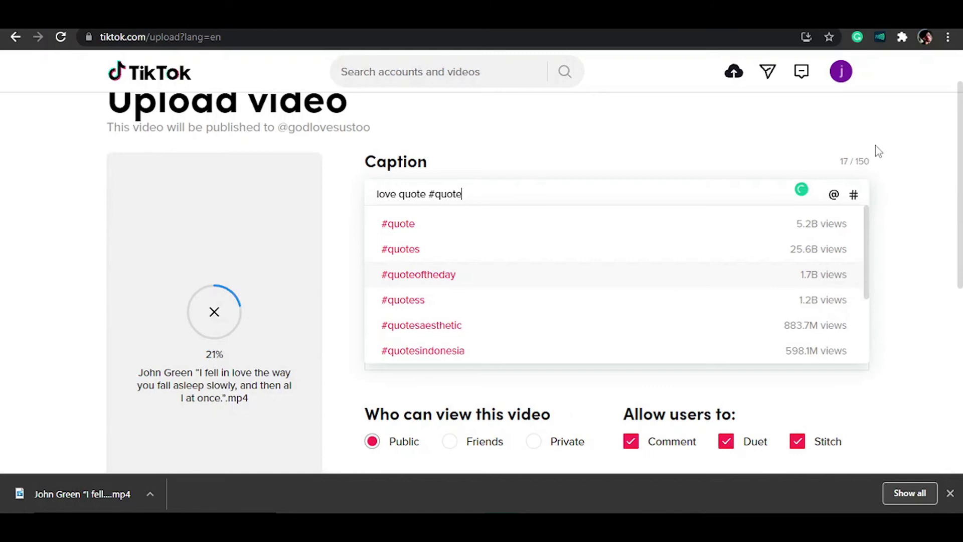
pyautogui.click(919, 178)
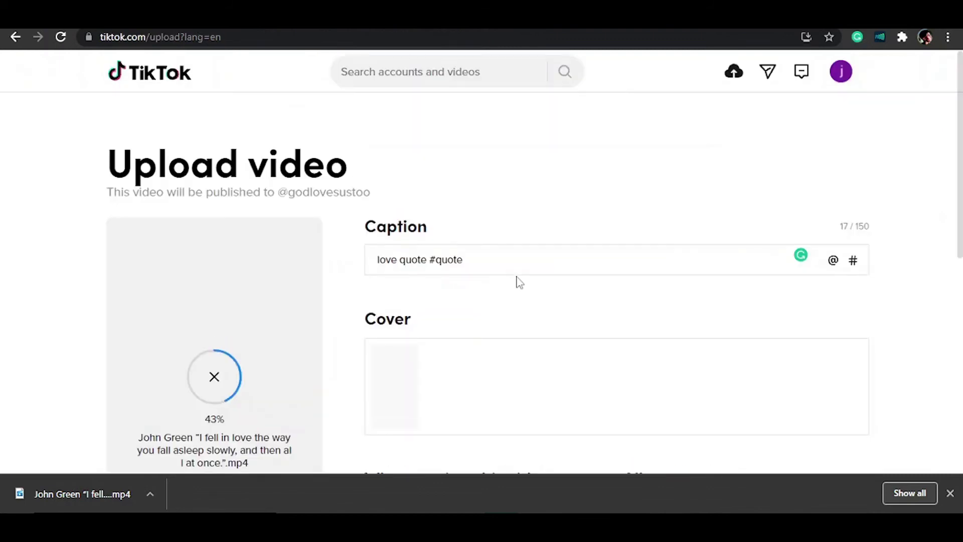
pyautogui.scroll(-5, 520, 283)
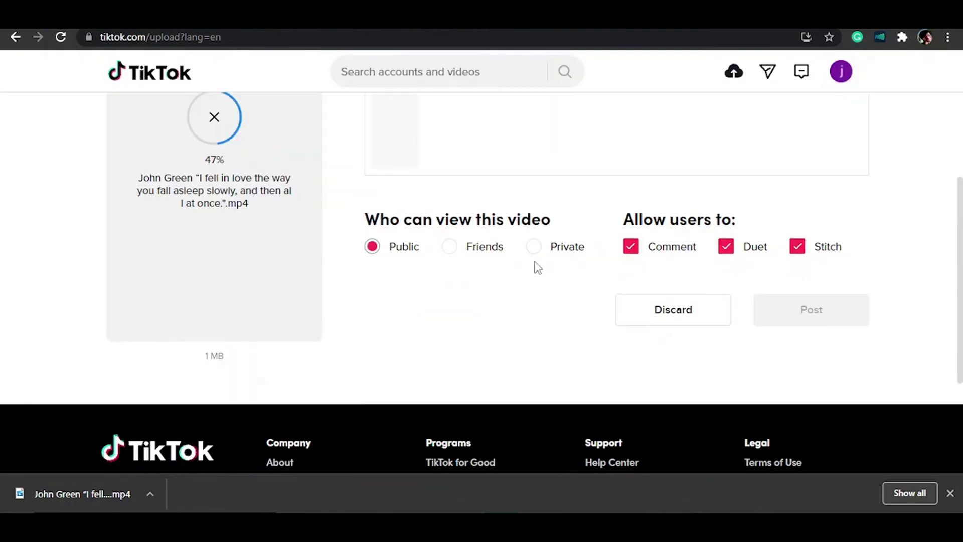
pyautogui.scroll(-1, 545, 279)
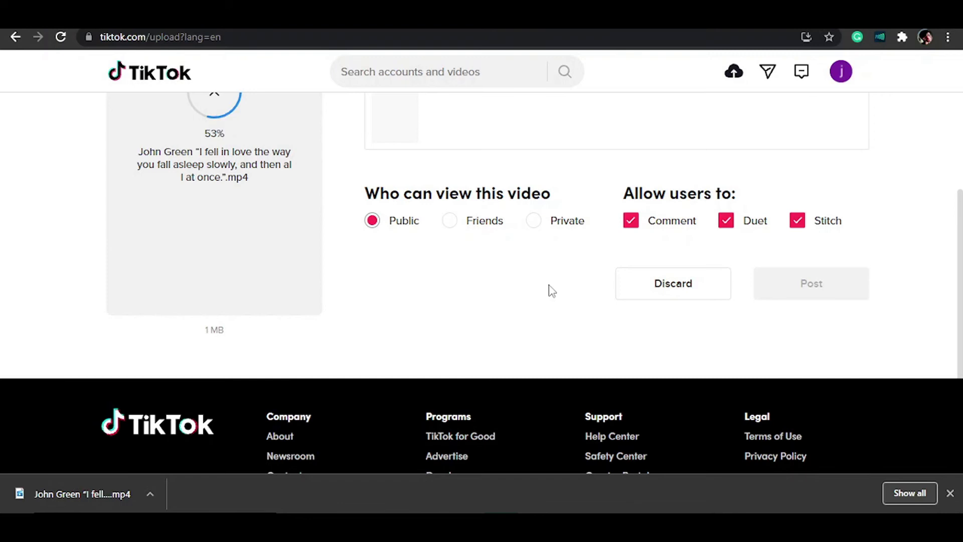
pyautogui.scroll(2, 472, 293)
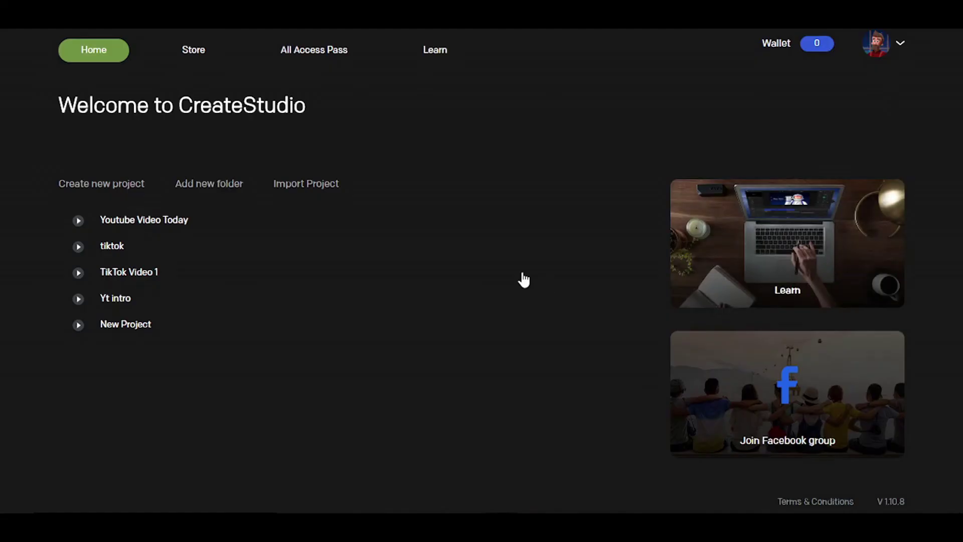
# Step: Switch to CreateStudio and create a project named "tiktok vid 1" with the 1080p HD preset and black background
pyautogui.moveTo(522, 277)
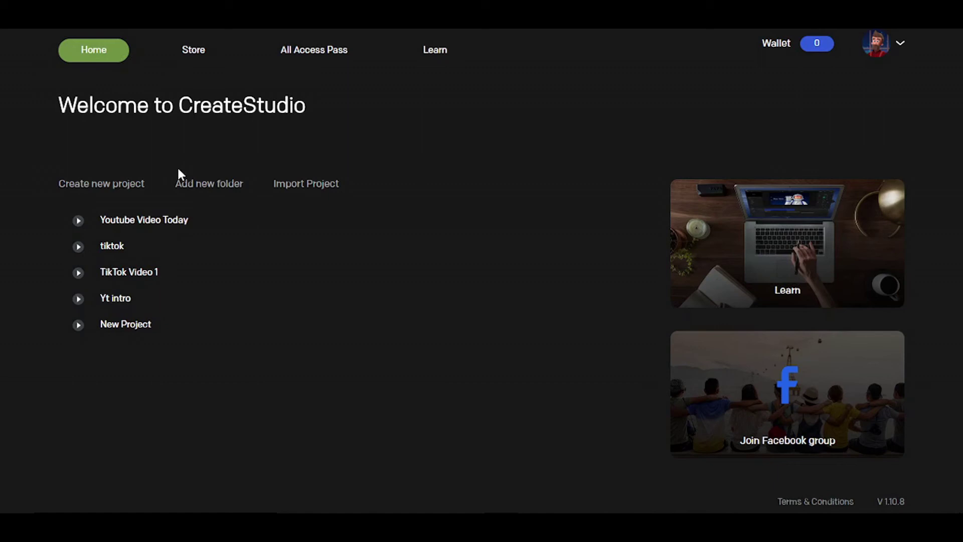
pyautogui.click(123, 190)
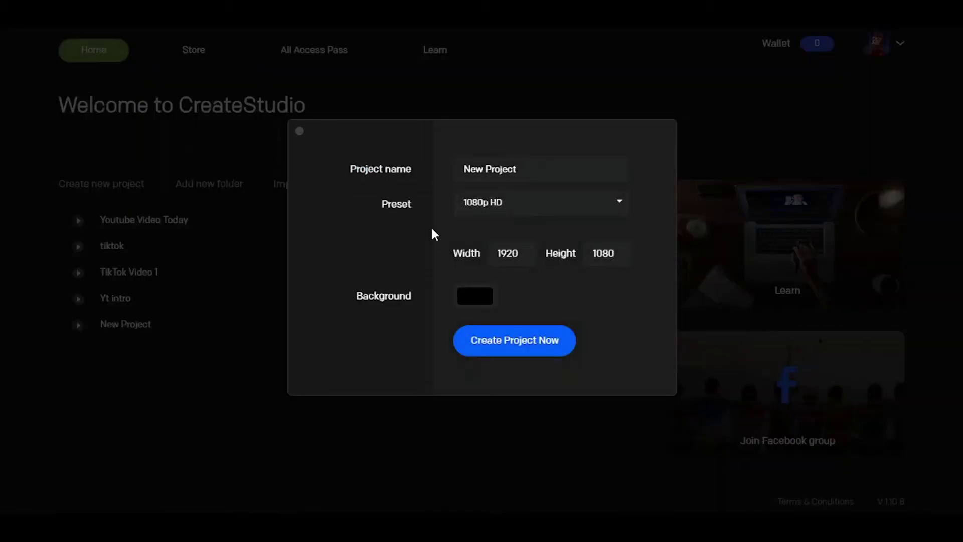
pyautogui.tripleClick(555, 164)
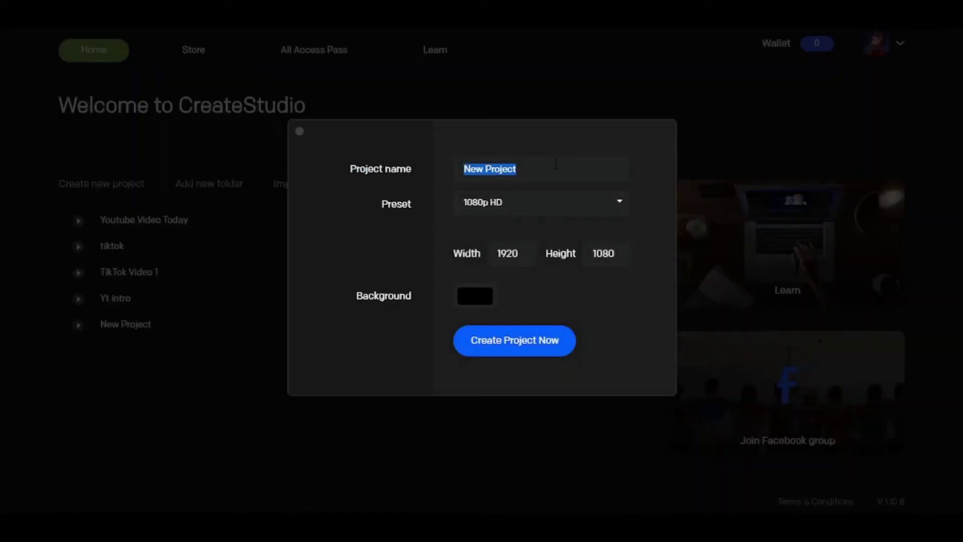
pyautogui.write('tiktok')
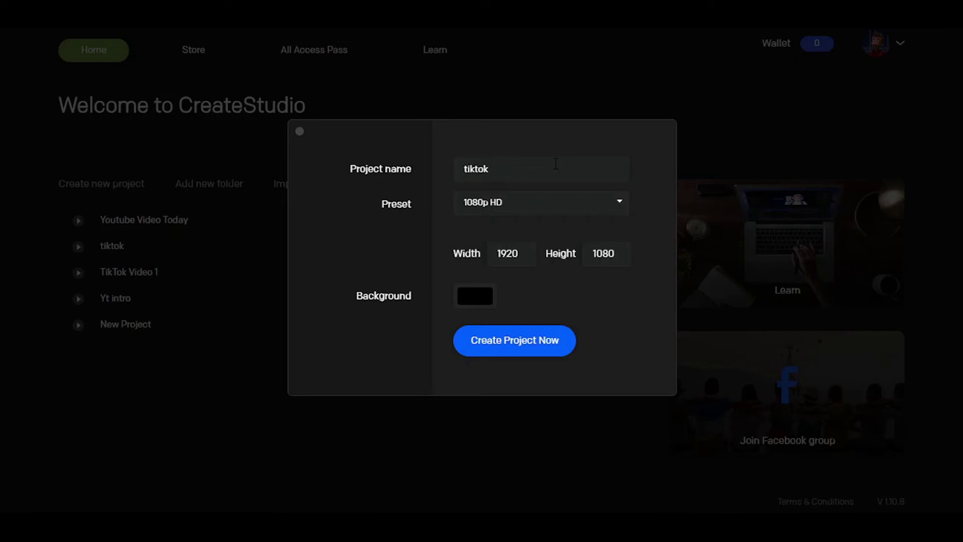
pyautogui.write(' vid 1')
pyautogui.click(476, 306)
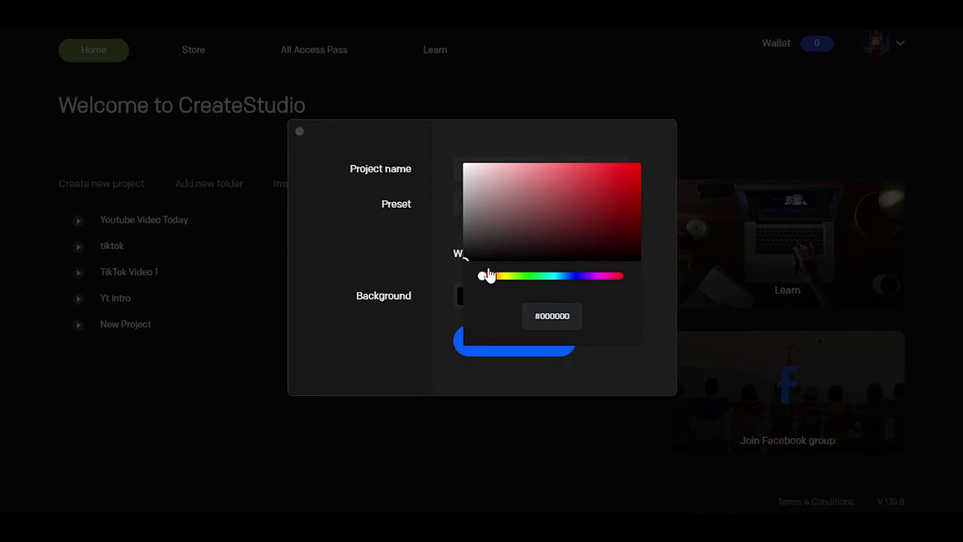
pyautogui.click(407, 331)
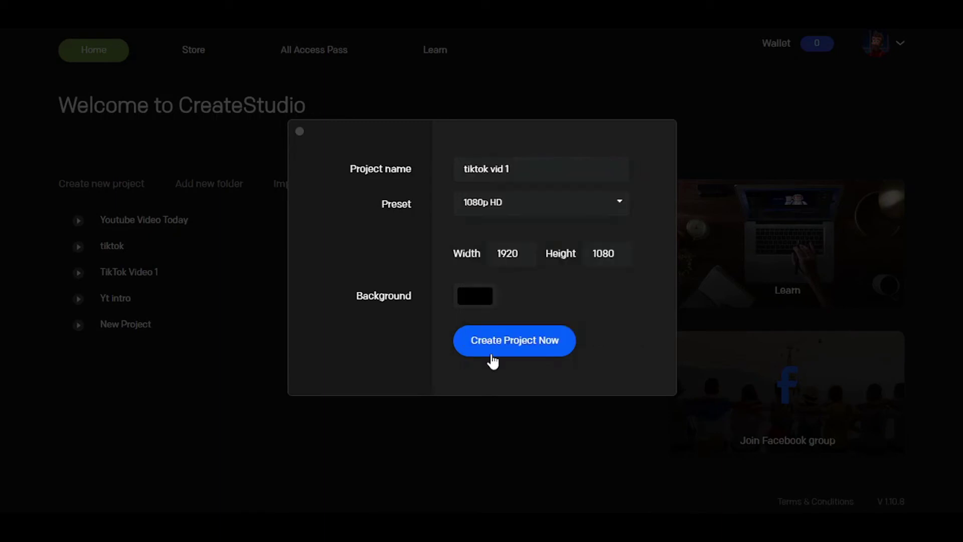
pyautogui.click(518, 349)
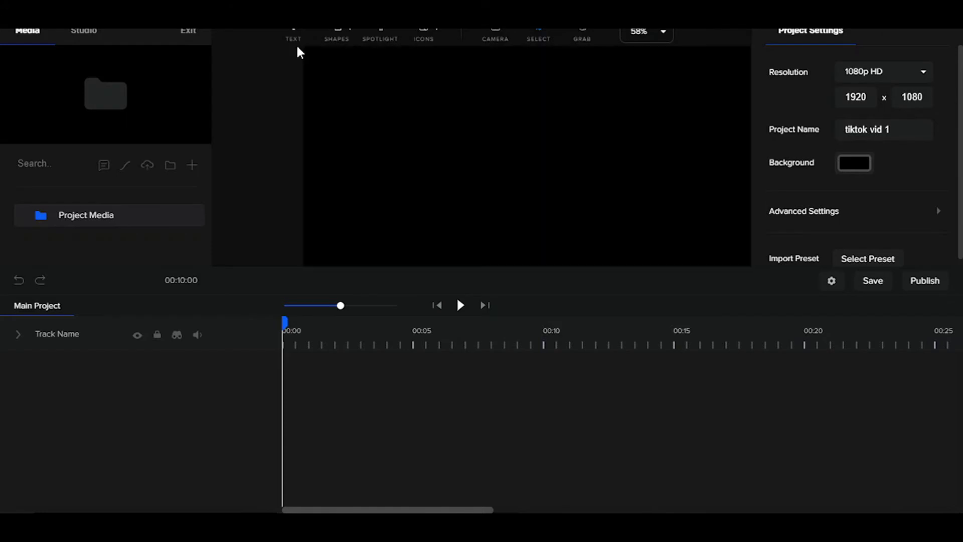
# Step: Search the shapes library for "you", and open the icon categories
pyautogui.click(351, 36)
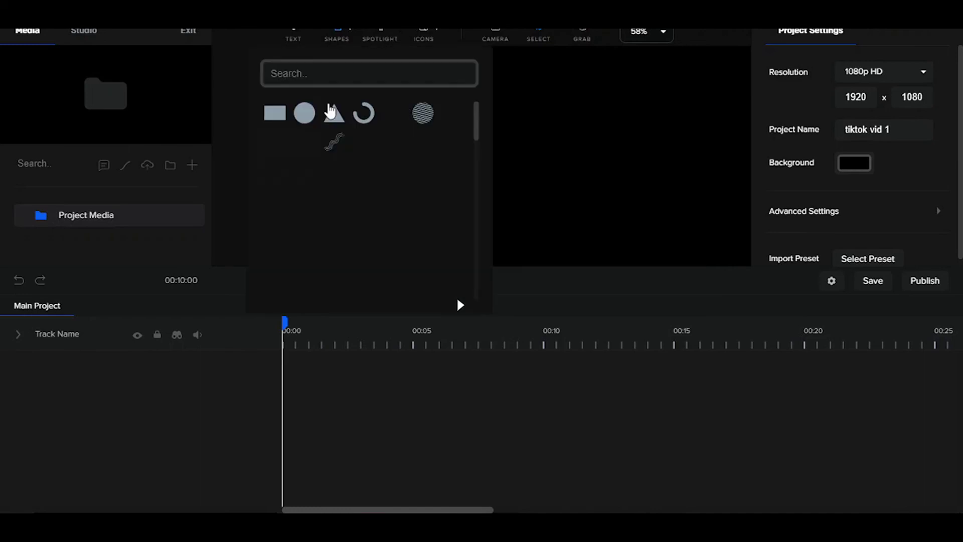
pyautogui.click(356, 75)
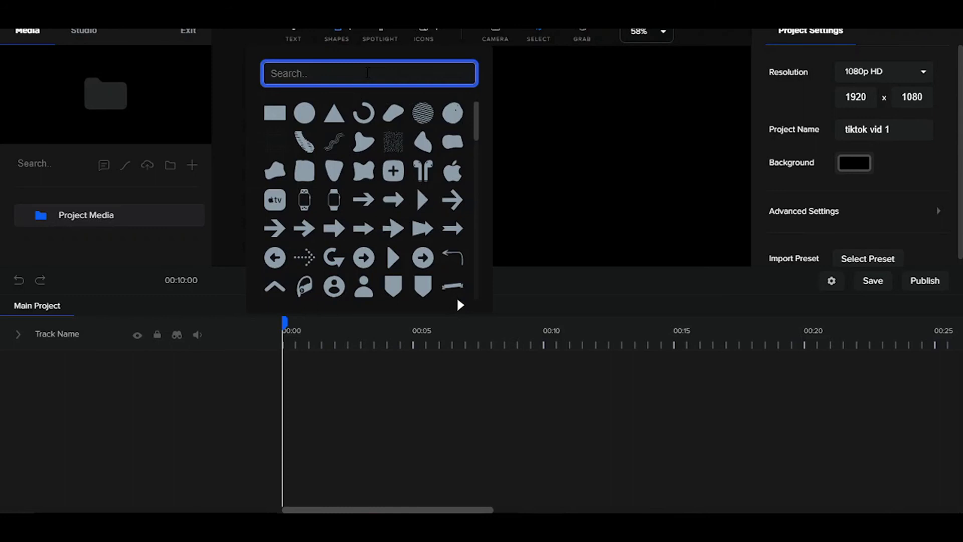
pyautogui.write('you')
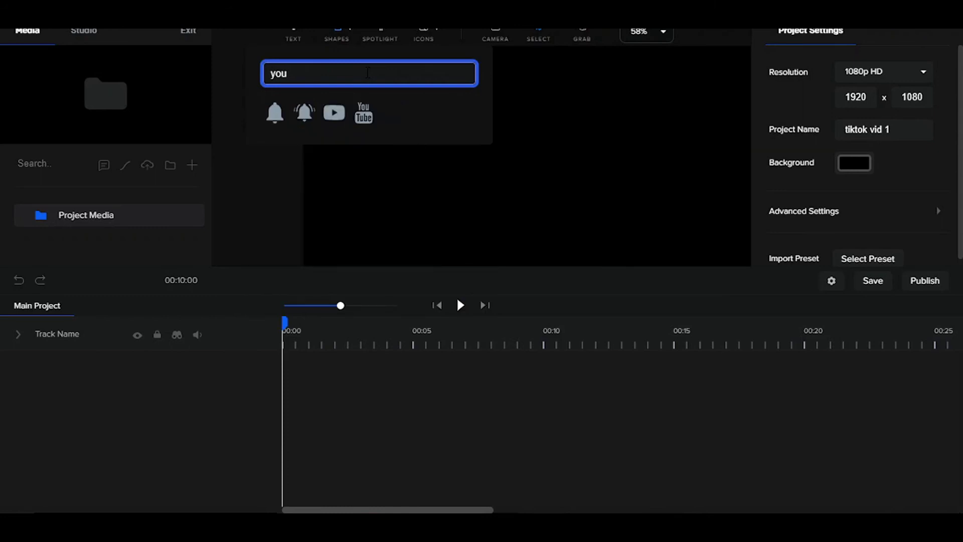
pyautogui.press('BackSpace')
pyautogui.click(433, 37)
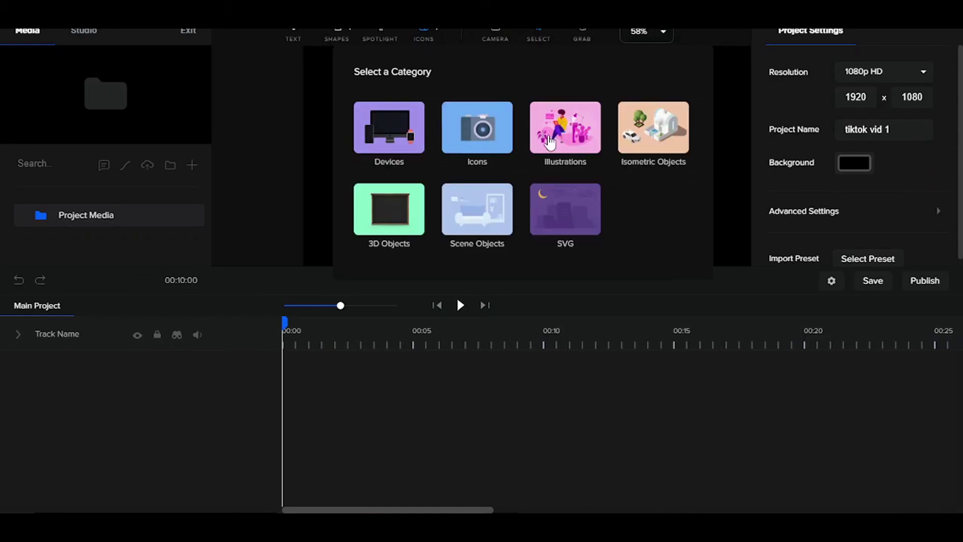
# Step: Browse the 3D Objects category of the icon library and close the library
pyautogui.click(399, 229)
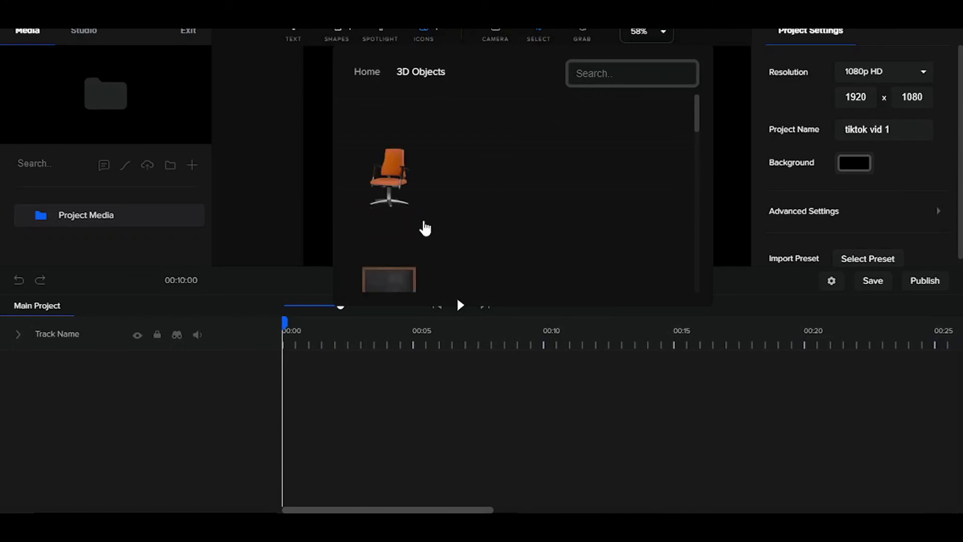
pyautogui.scroll(-4, 469, 194)
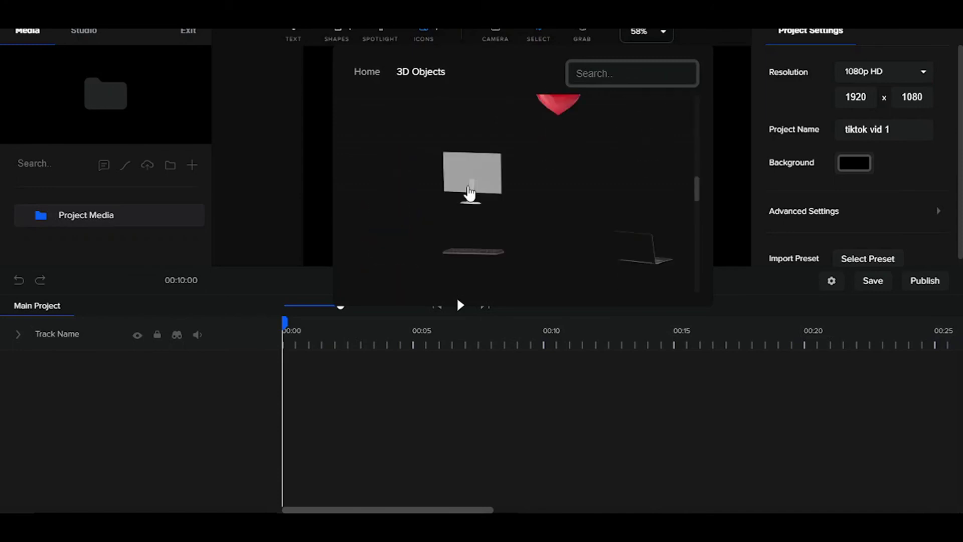
pyautogui.click(276, 168)
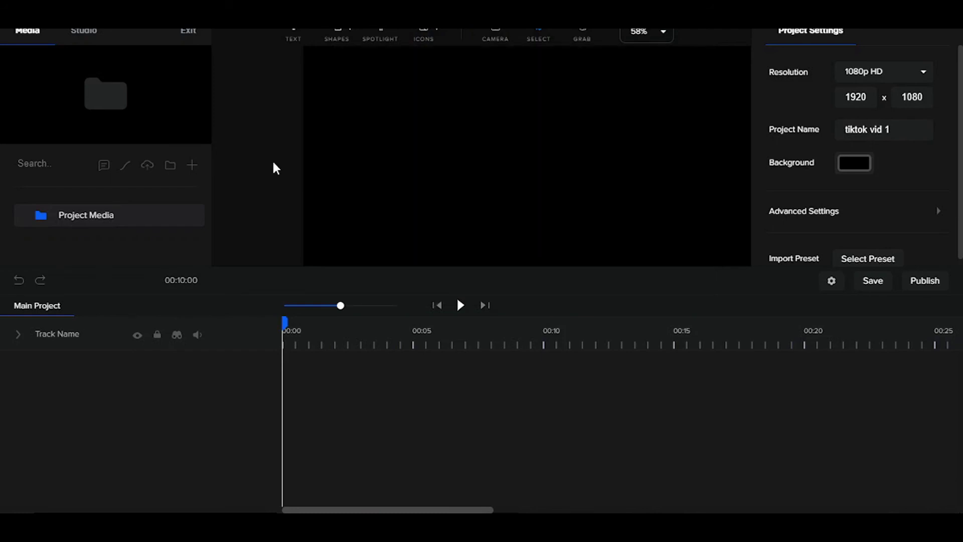
# Step: Add text reading Robert A. Heinlein "Love is that condition in which the happiness of another person is essential to your own." at 31% font size
pyautogui.click(300, 37)
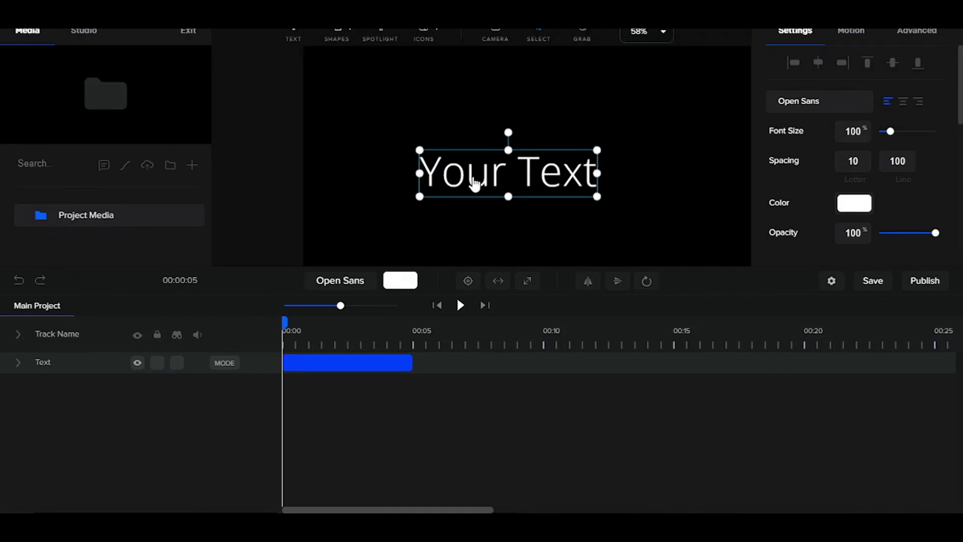
pyautogui.doubleClick(474, 184)
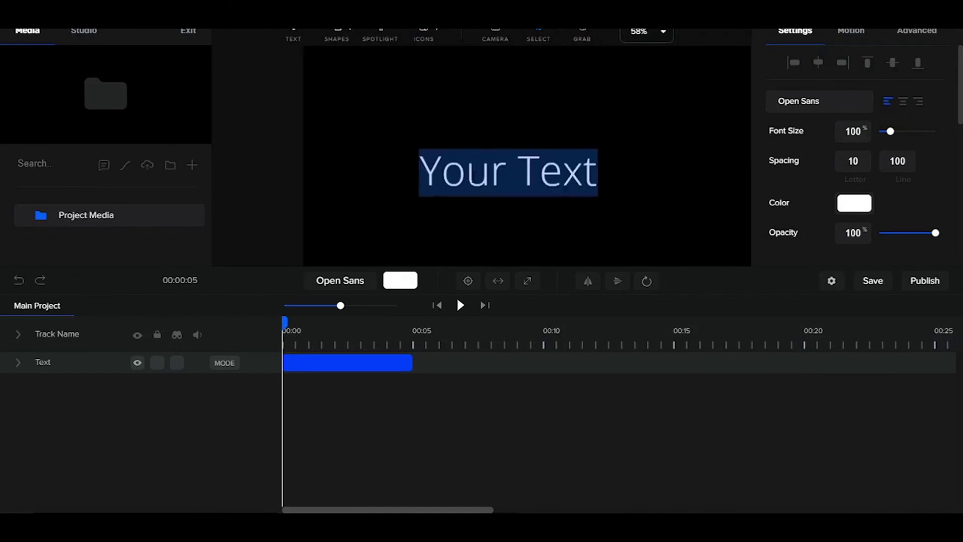
pyautogui.write('Robert A. Heinlein "Love is that condition in which the happiness of another person is essential to your own."')
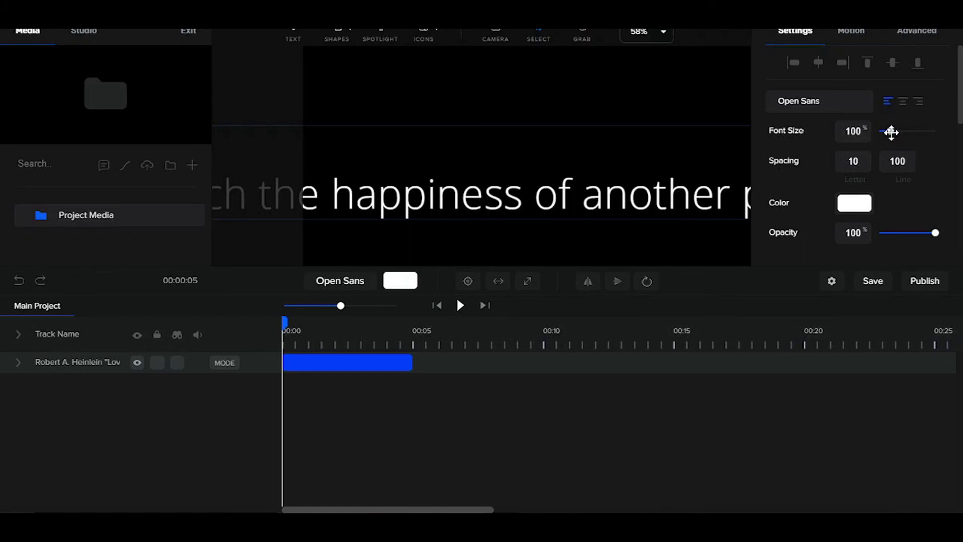
pyautogui.moveTo(891, 133); pyautogui.dragTo(880, 134)
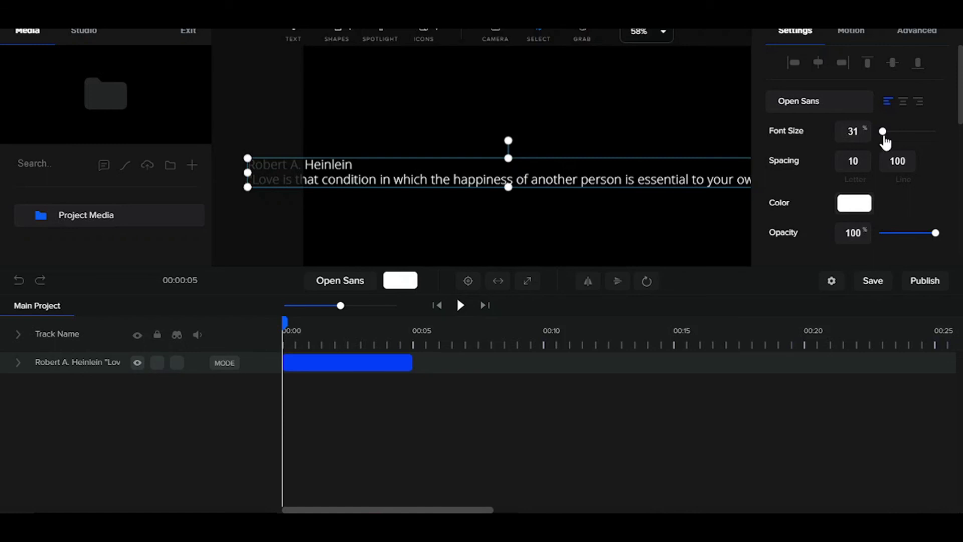
# Step: Apply the Doodle text effect with the pencil-holding hand to the quote text and play back the animation
pyautogui.click(18, 363)
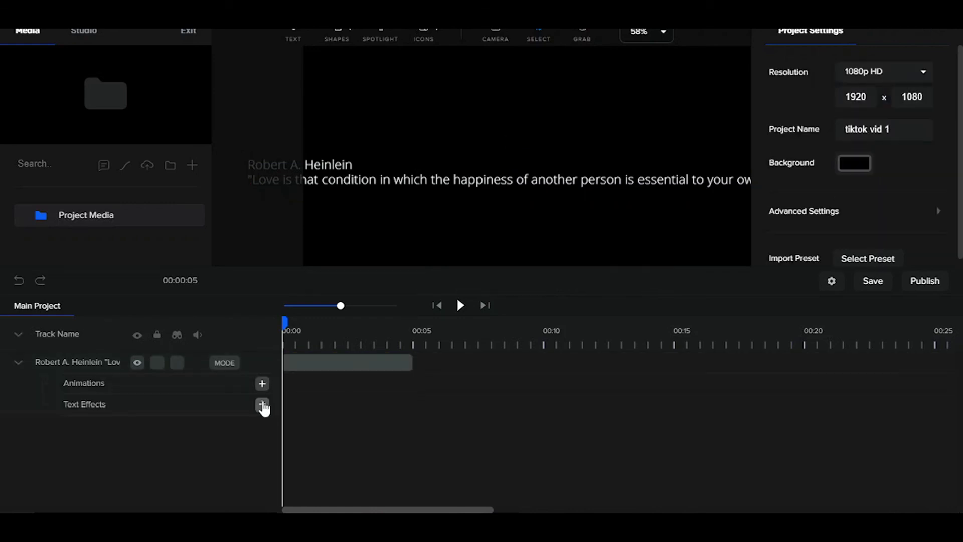
pyautogui.click(262, 404)
pyautogui.click(347, 276)
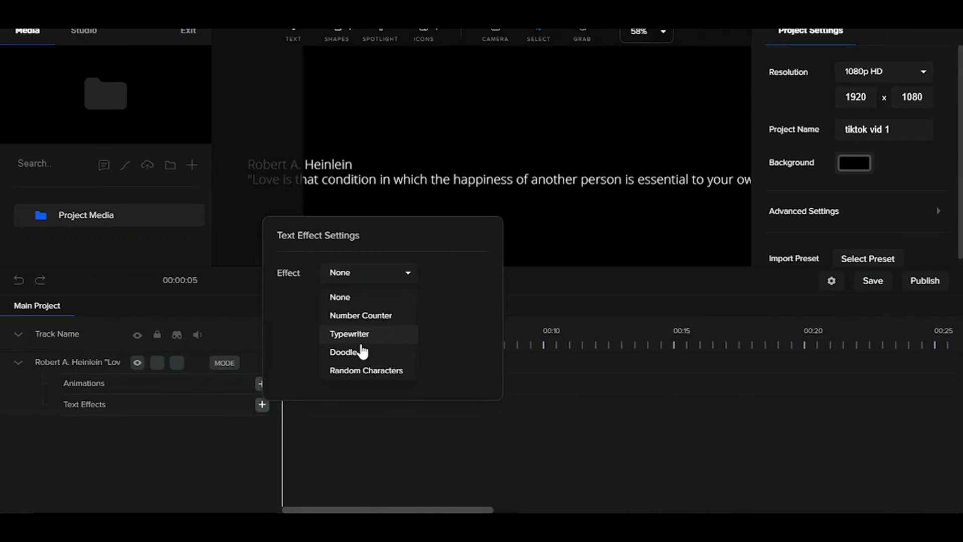
pyautogui.click(363, 351)
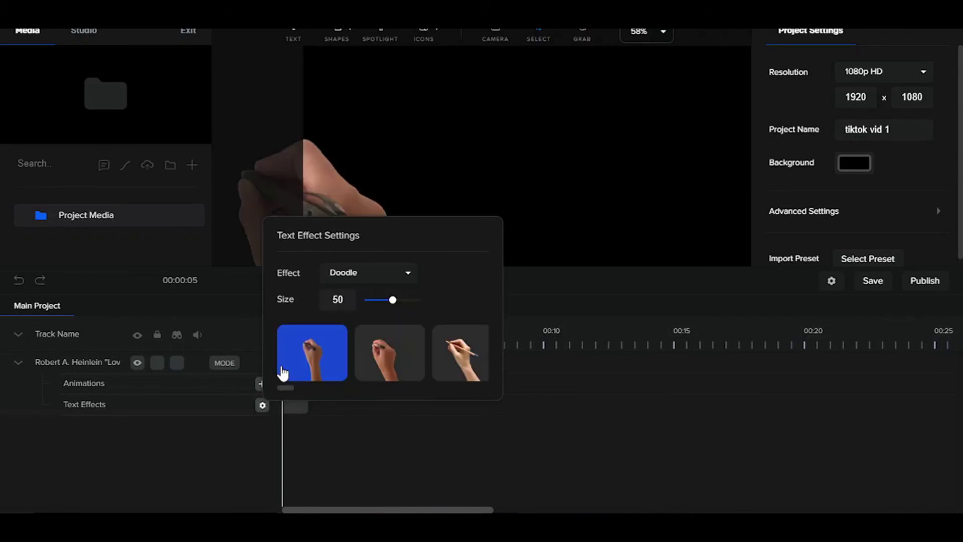
pyautogui.click(472, 363)
pyautogui.click(539, 216)
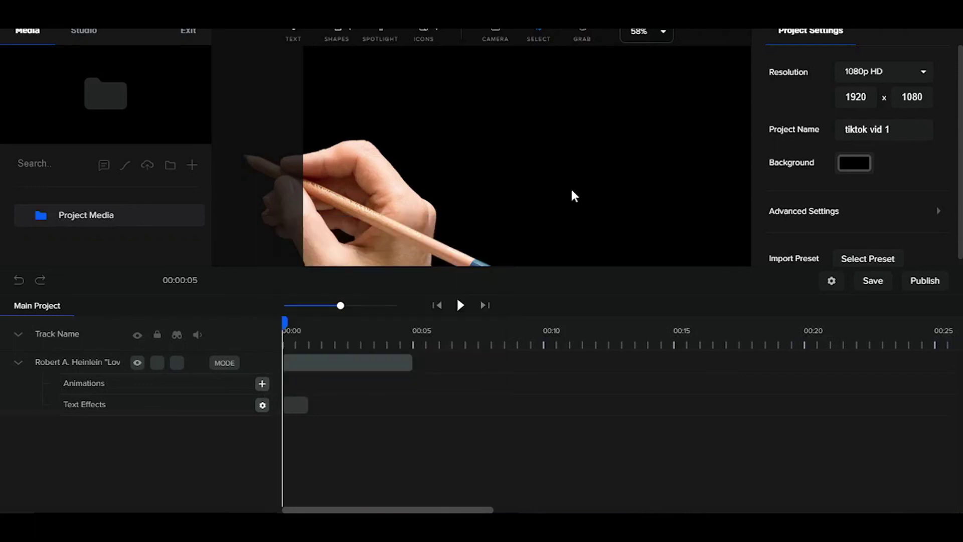
pyautogui.click(461, 305)
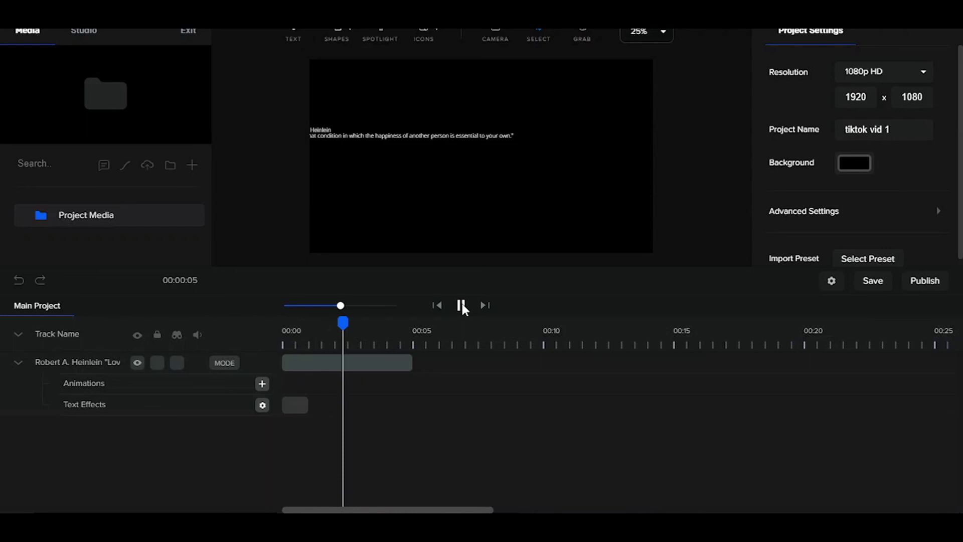
pyautogui.press('space')
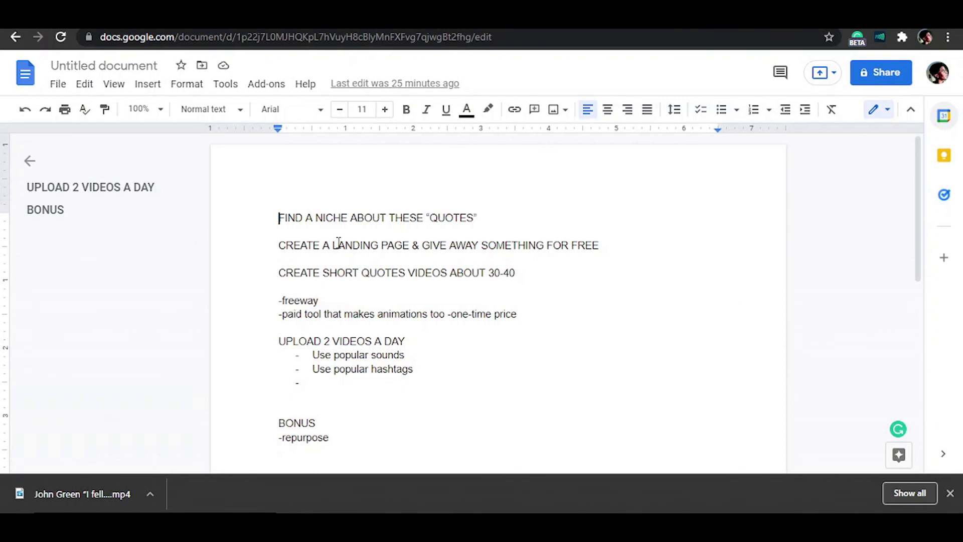
# Step: Switch to the Google Docs plan and review its landing page, paid tool, daily upload and bonus repurposing points
pyautogui.doubleClick(372, 246)
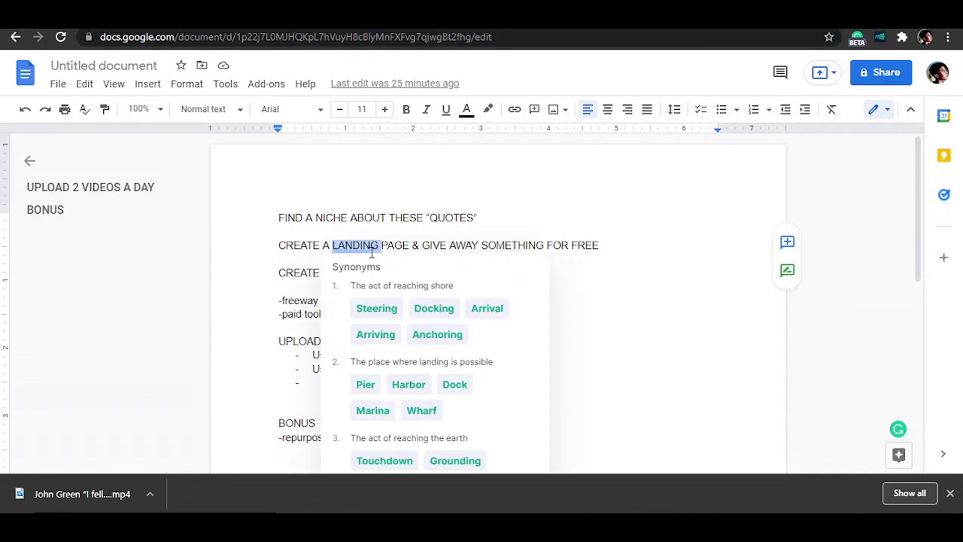
pyautogui.click(275, 318)
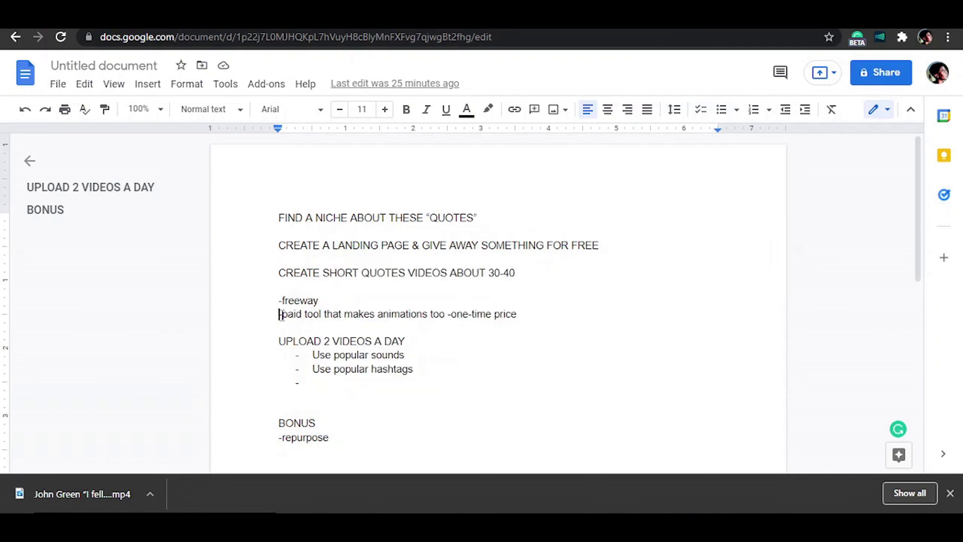
pyautogui.doubleClick(296, 313)
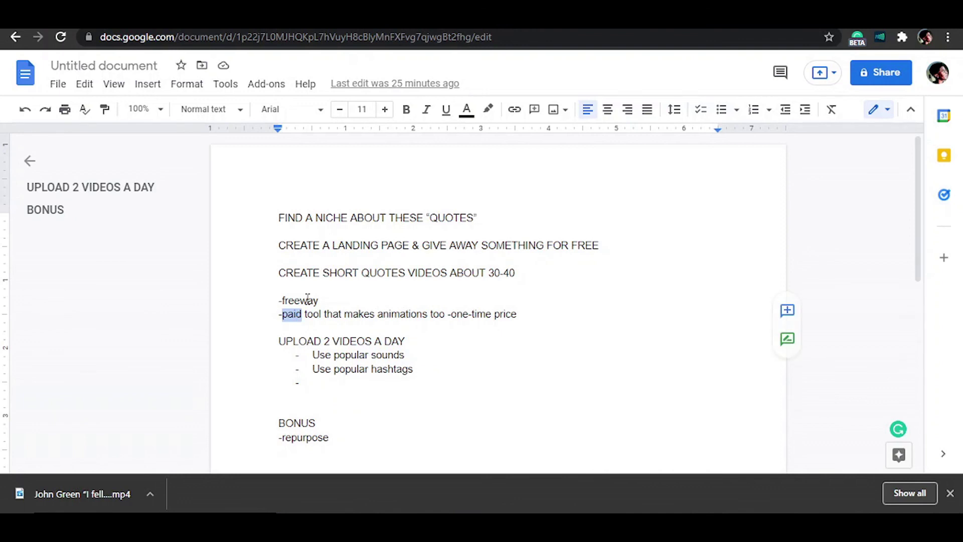
pyautogui.click(312, 315)
pyautogui.doubleClick(313, 315)
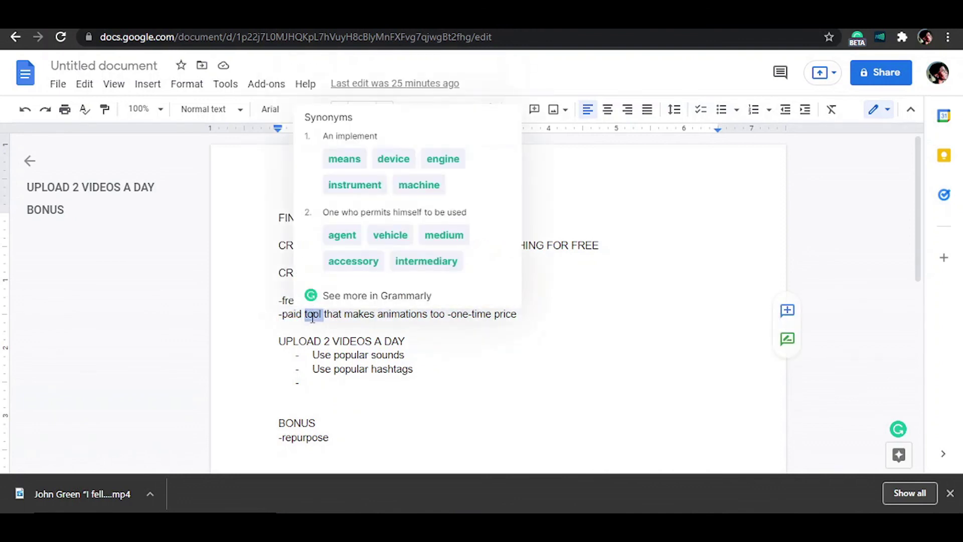
pyautogui.click(433, 342)
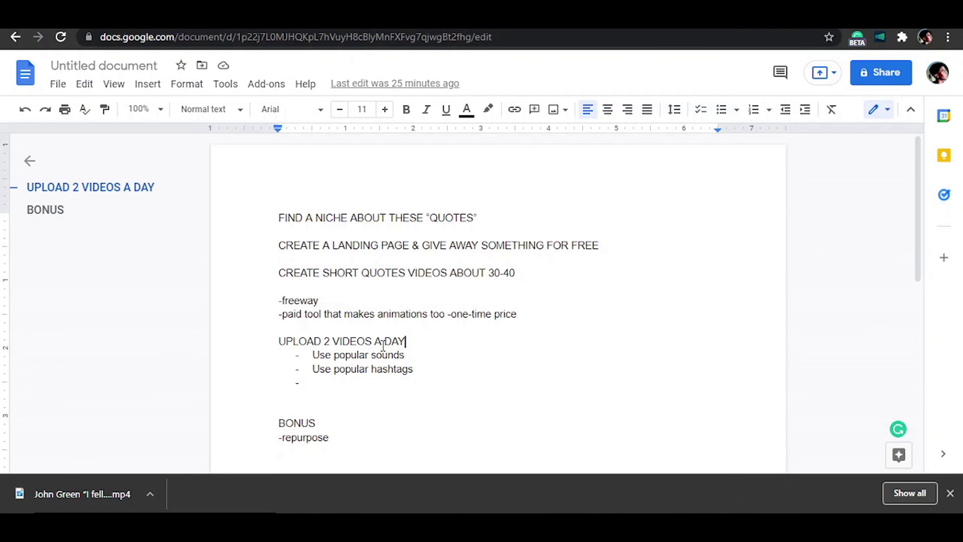
pyautogui.scroll(-1, 416, 370)
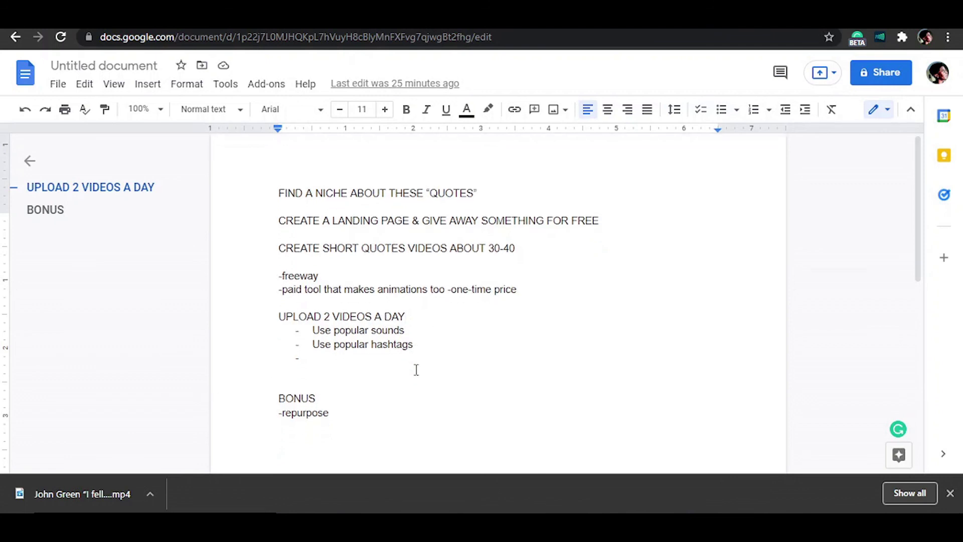
pyautogui.scroll(-2, 417, 370)
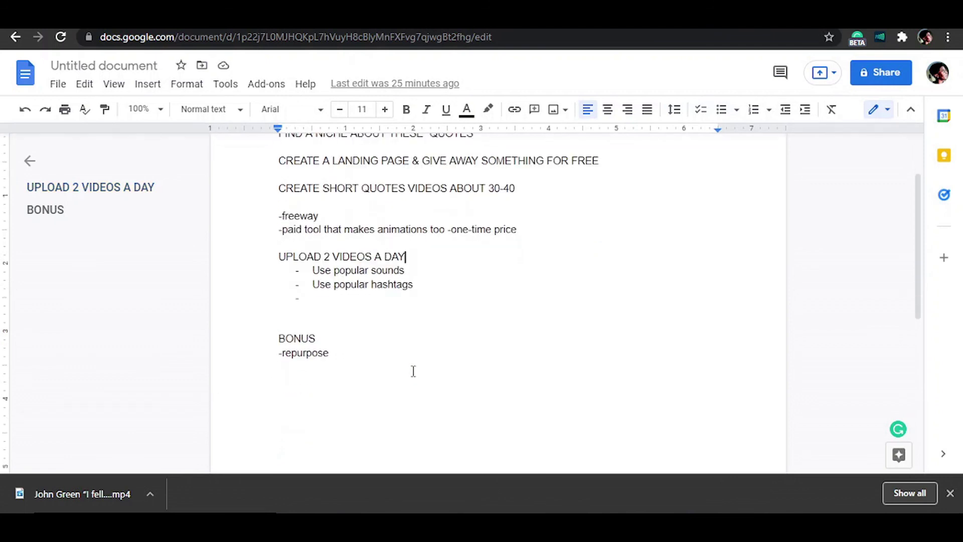
pyautogui.click(317, 338)
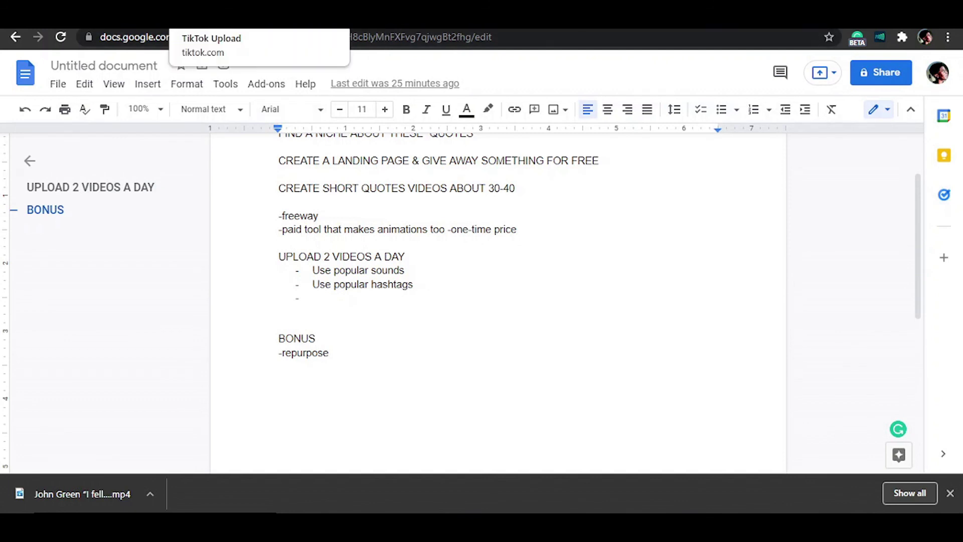
# Step: Switch to the TikTok upload page and review the quote video's preview, caption, cover, and viewing and user permission options
pyautogui.click(225, 15)
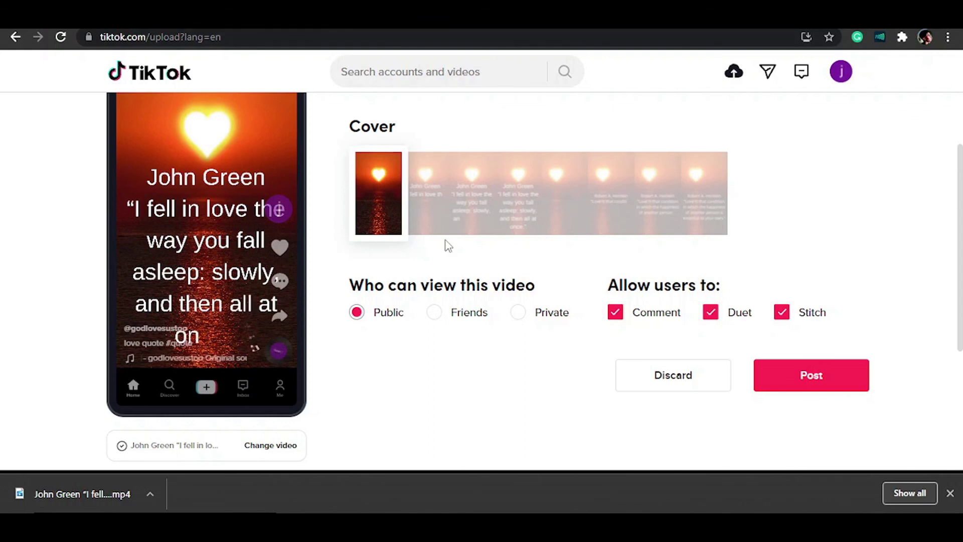
pyautogui.scroll(1, 445, 240)
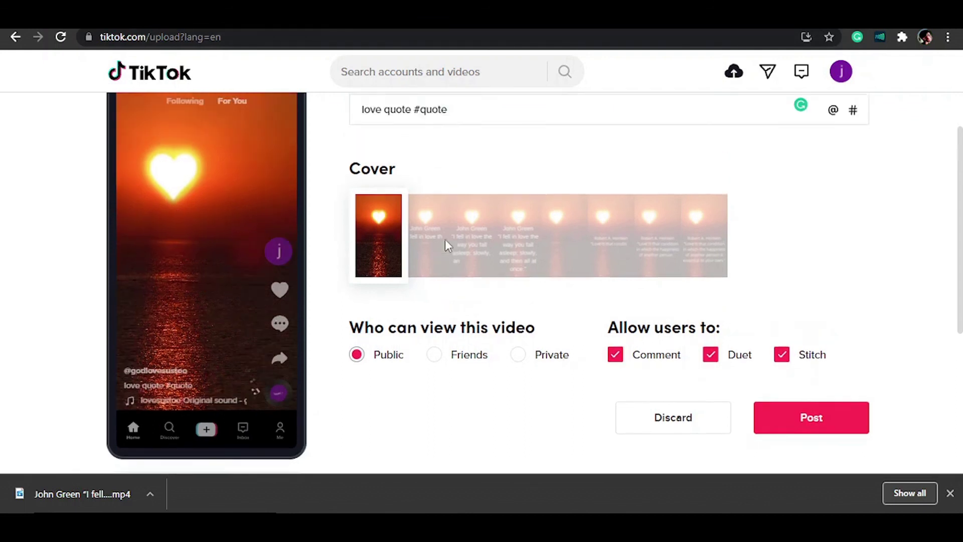
pyautogui.scroll(1, 445, 240)
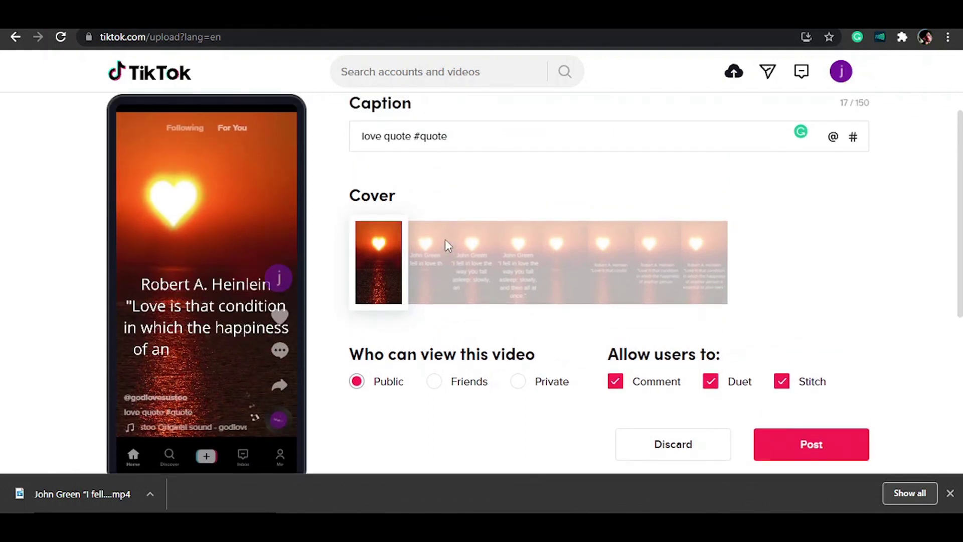
pyautogui.scroll(-1, 450, 231)
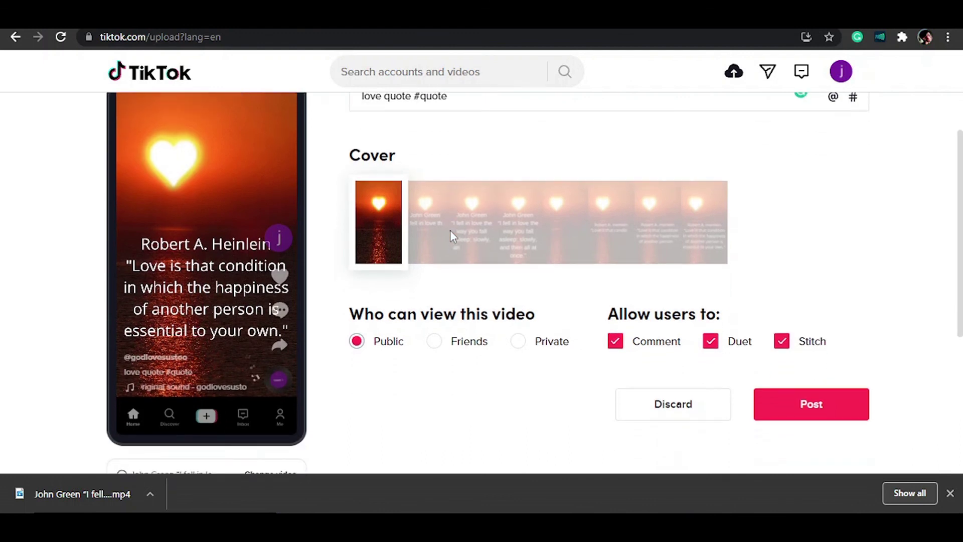
pyautogui.scroll(1, 450, 230)
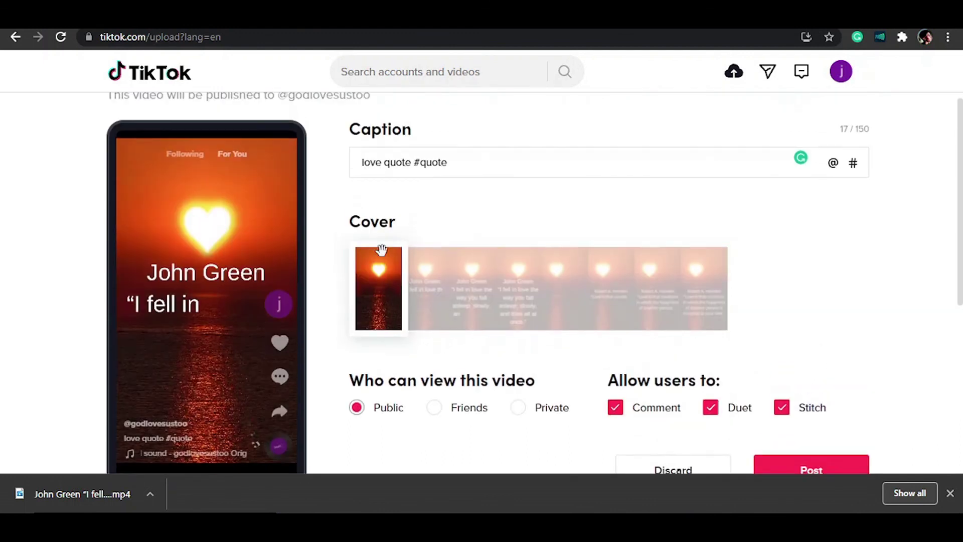
pyautogui.scroll(-2, 201, 306)
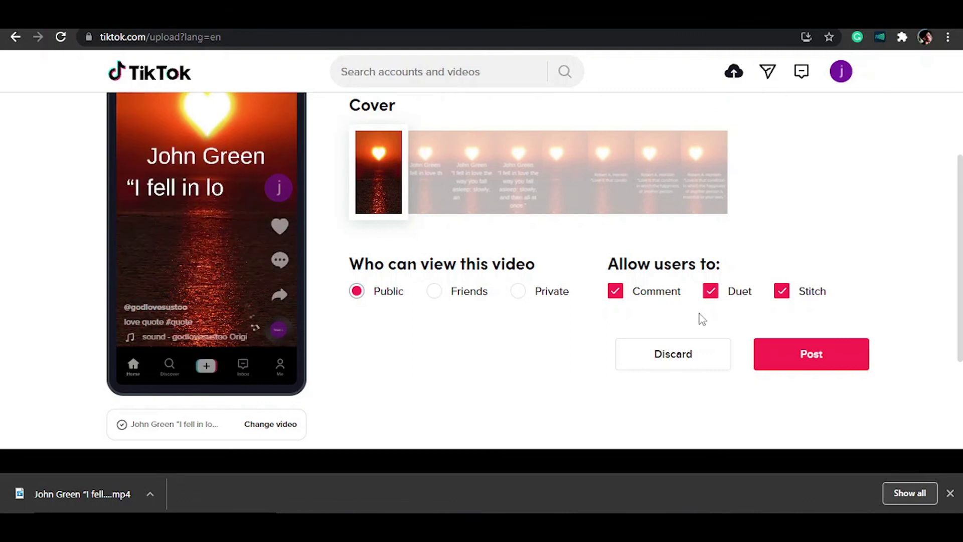
pyautogui.scroll(2, 700, 314)
pyautogui.scroll(-1, 699, 314)
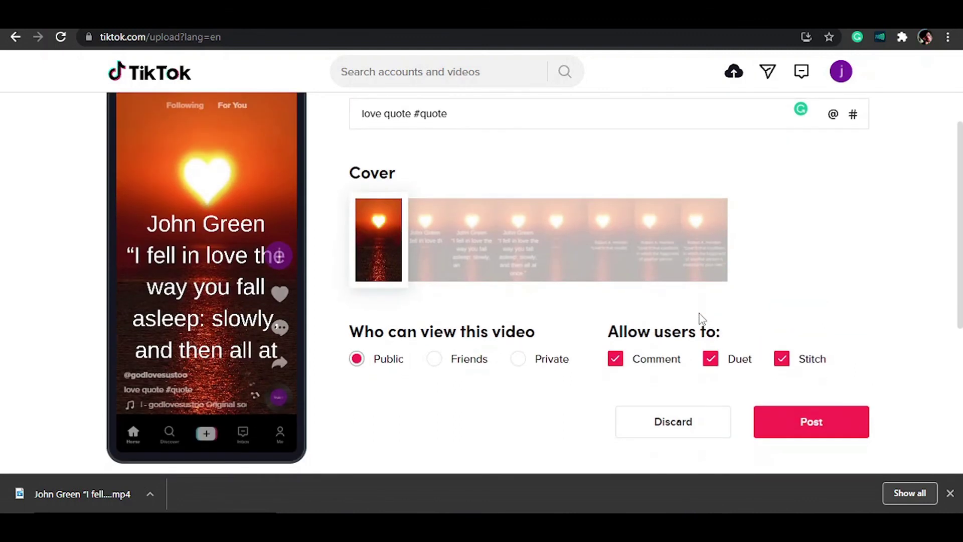